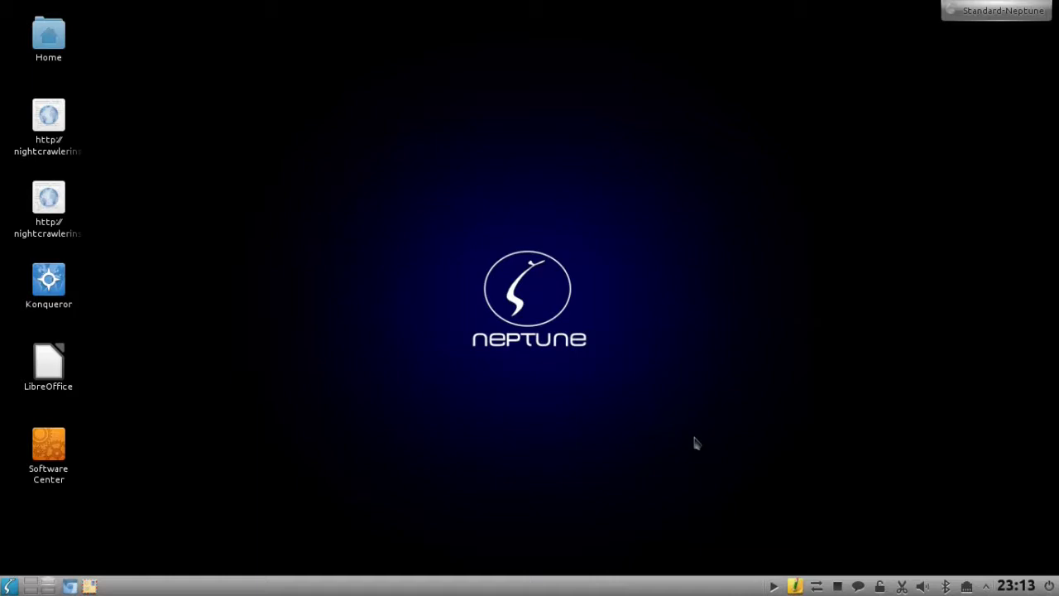
- Open the desktop's folder view settings and set the wallpaper type to Diaschau
right_click(695, 443)
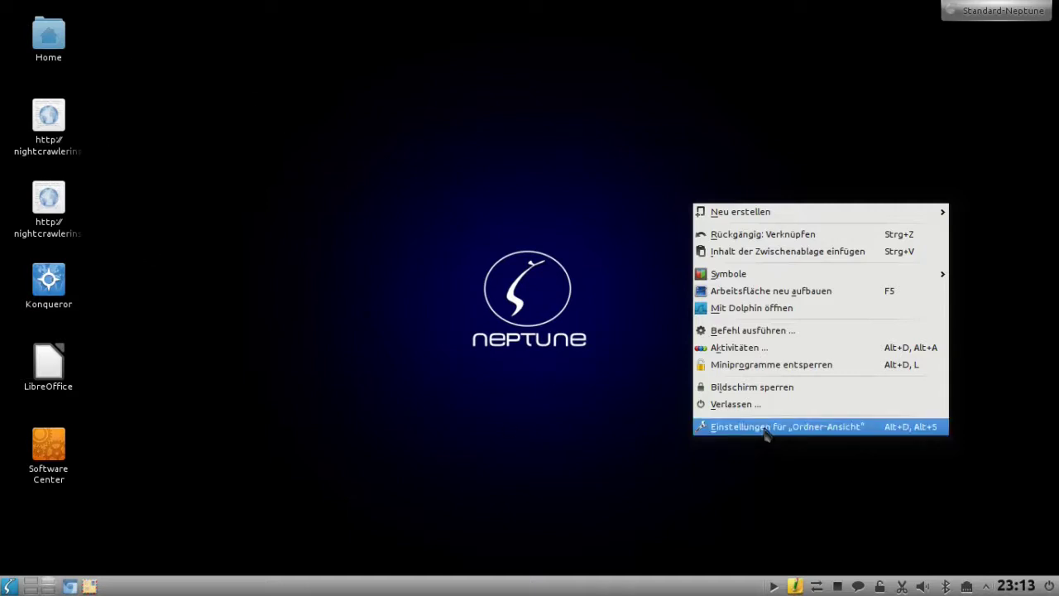
left_click(622, 436)
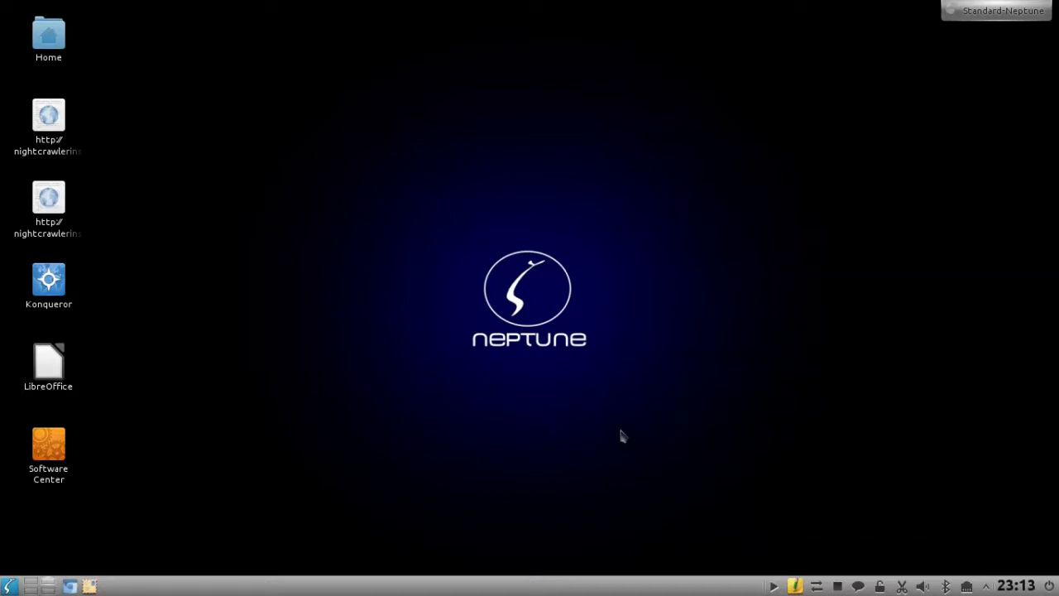
left_click(974, 17)
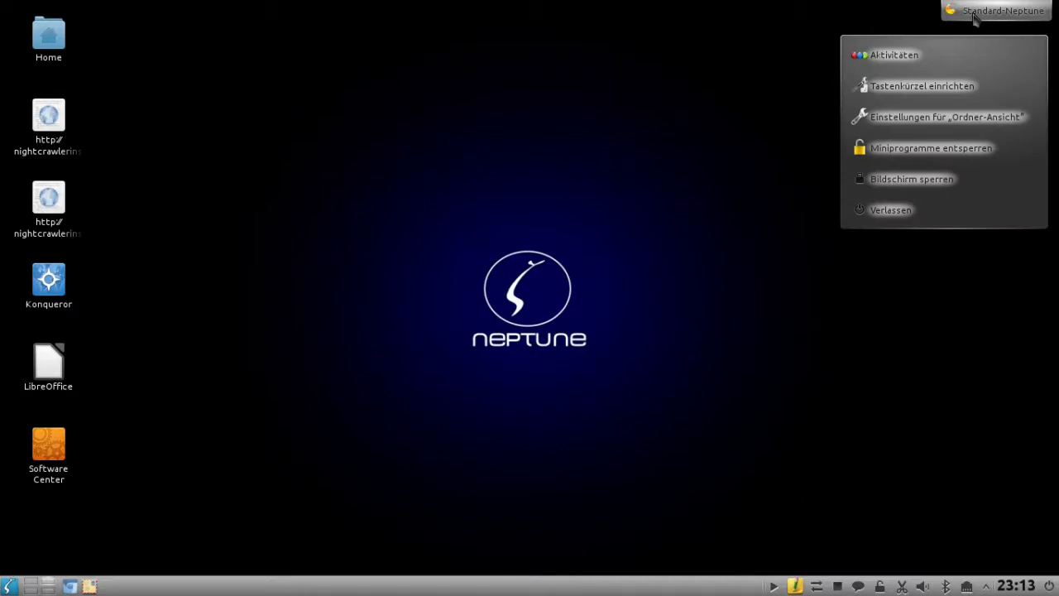
left_click(941, 118)
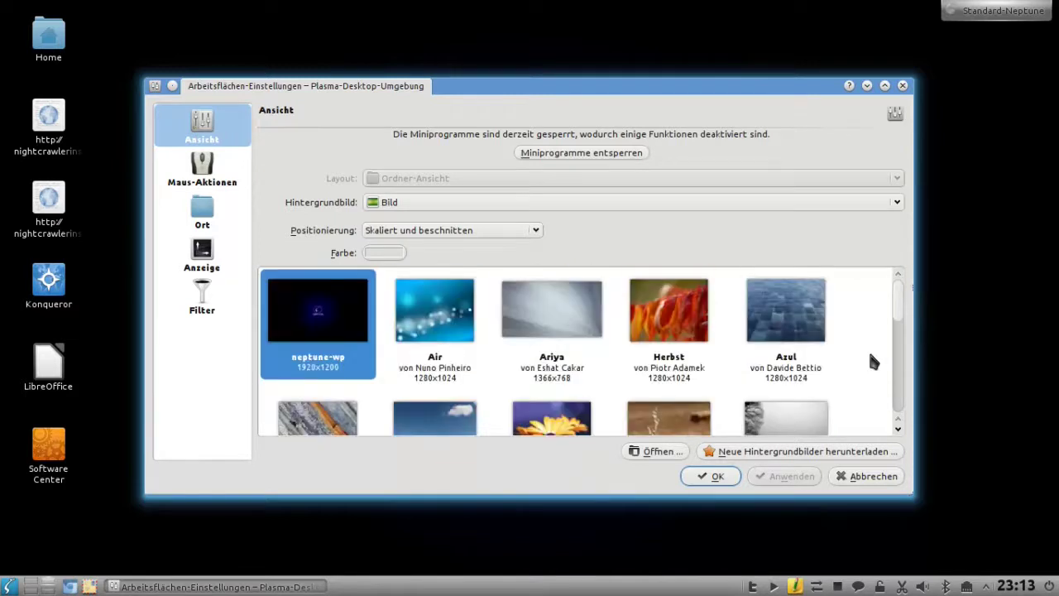
left_click(444, 207)
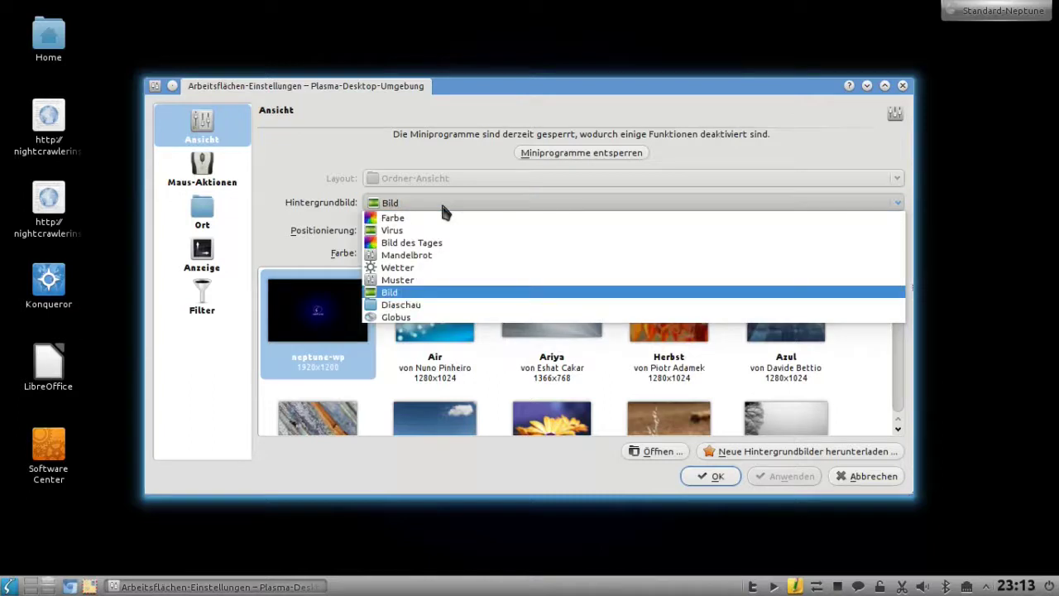
left_click(412, 307)
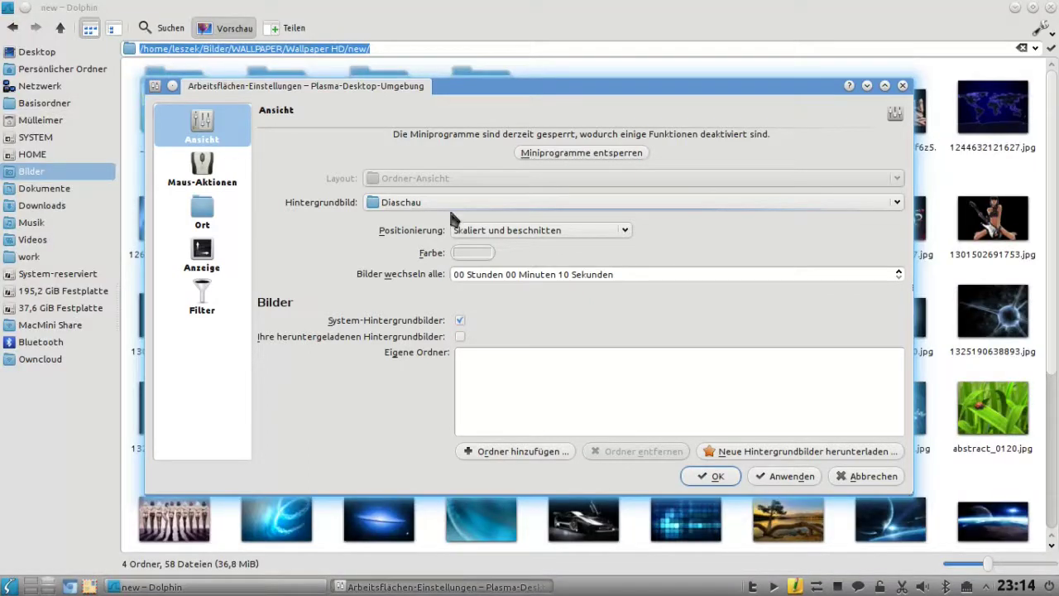
- Look over the wallpaper folder in Dolphin and the positioning options offered for the slideshow
left_click(867, 86)
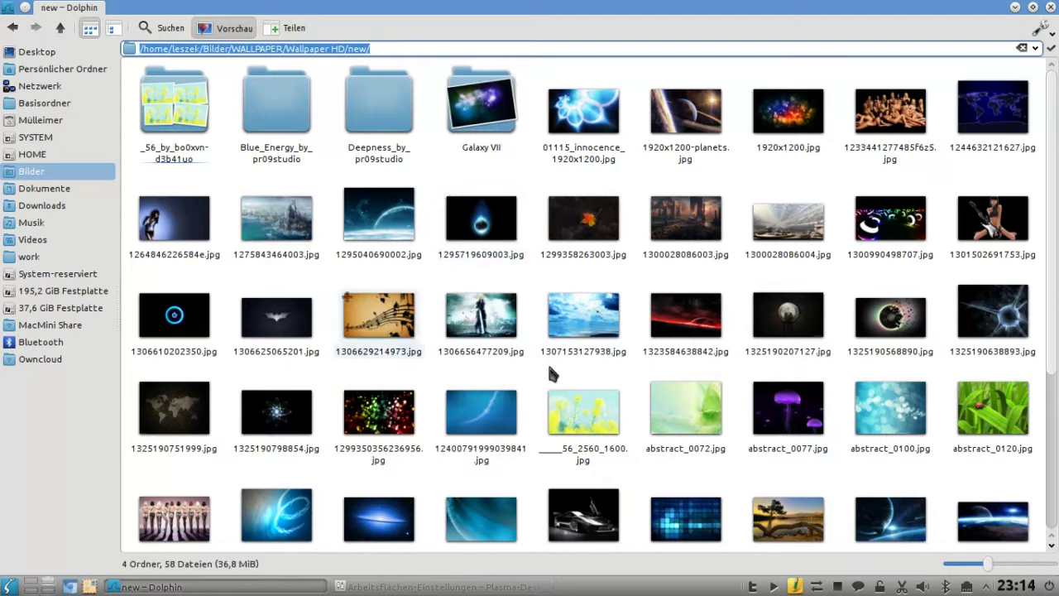
key("super+Tab")
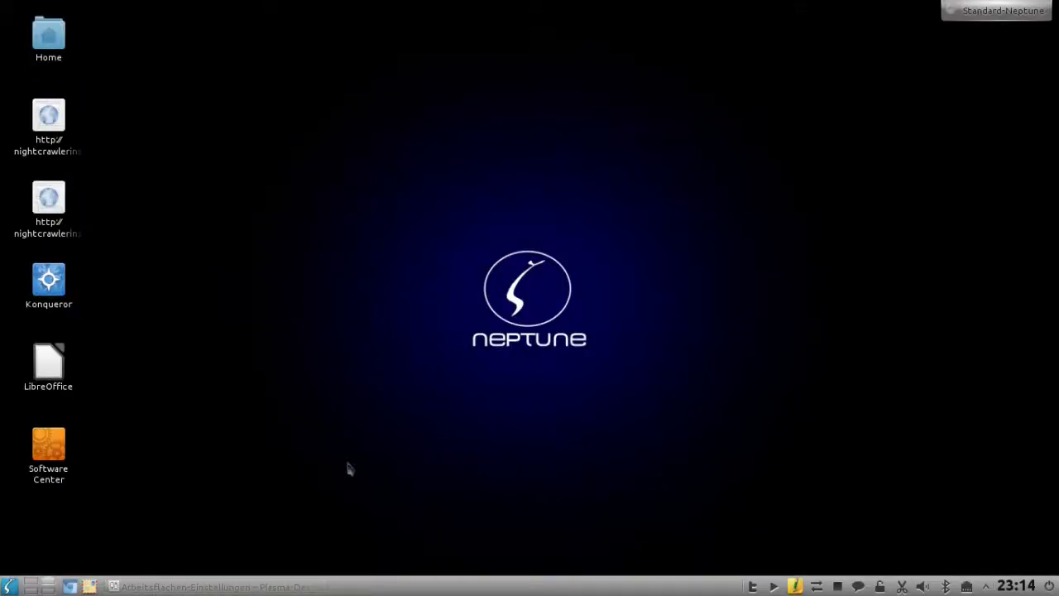
left_click(231, 587)
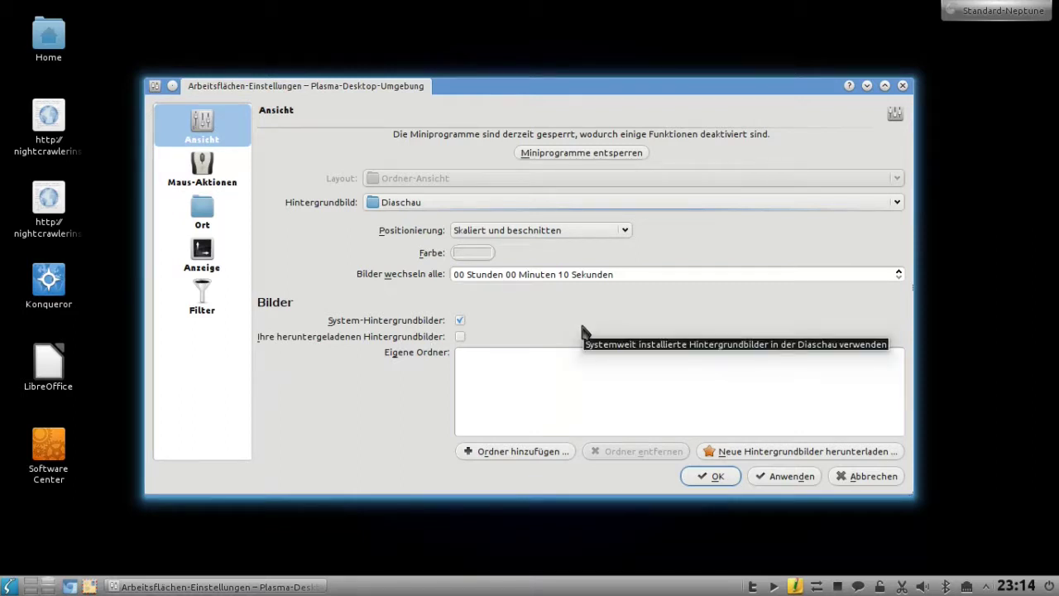
left_click(627, 237)
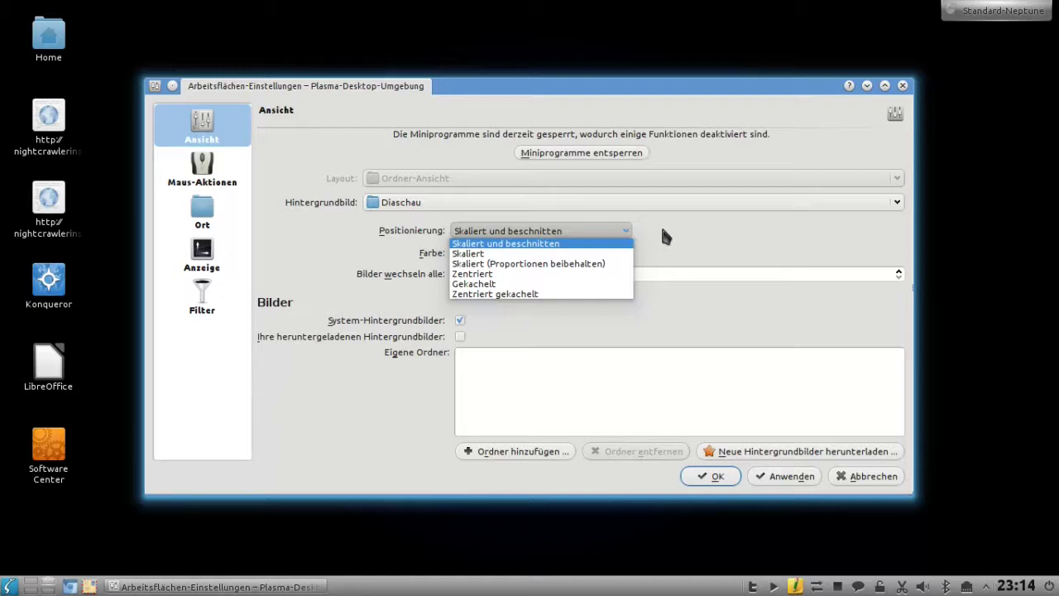
left_click(662, 231)
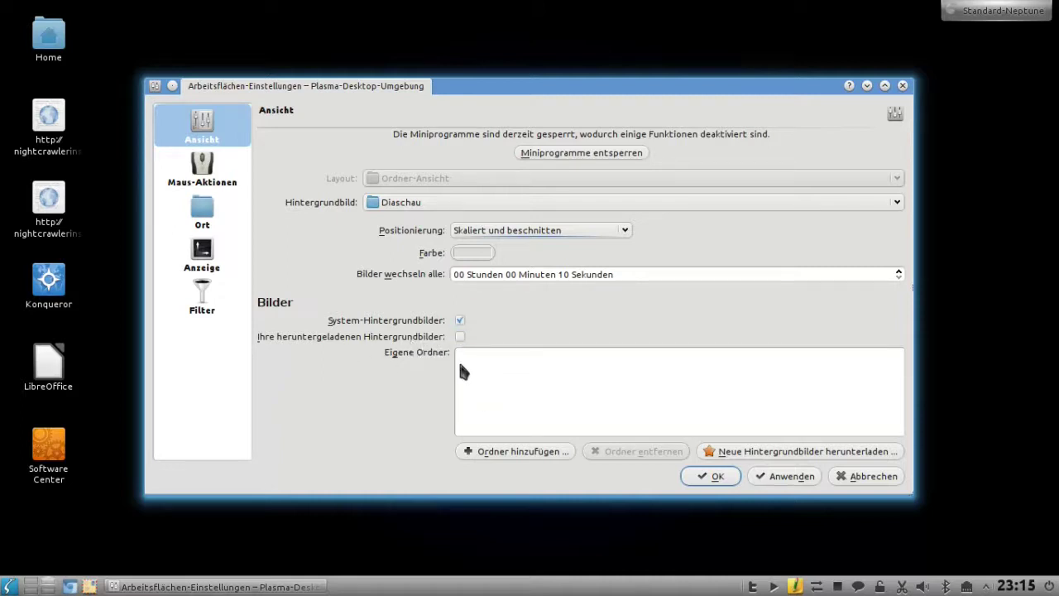
- Exclude the system wallpapers from the slideshow and add the home directory's Bilder/WALLPAPER/Wallpaper HD/new folder as an image source
left_click(459, 319)
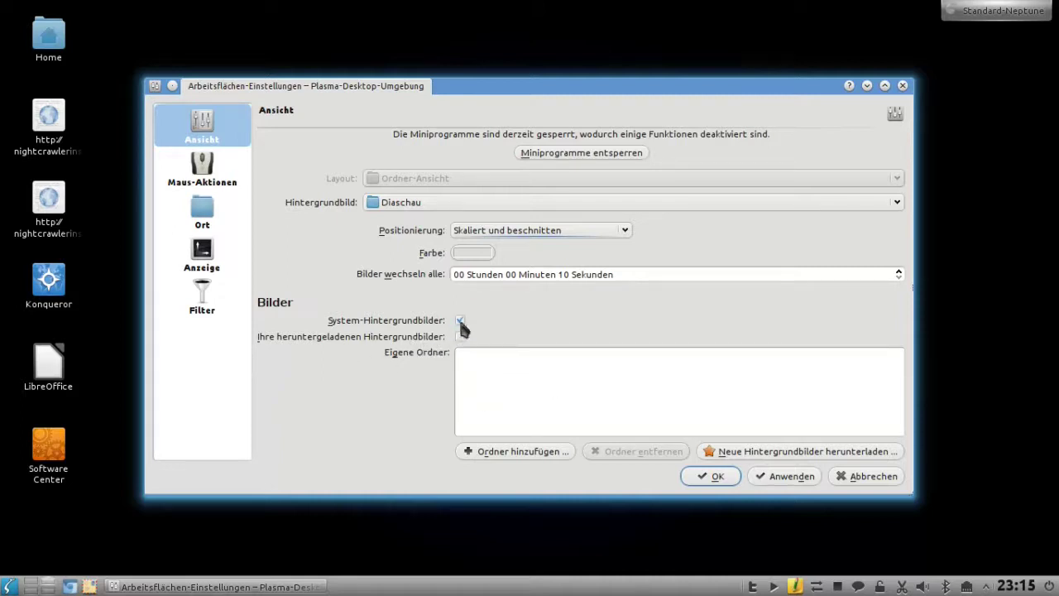
left_click(519, 454)
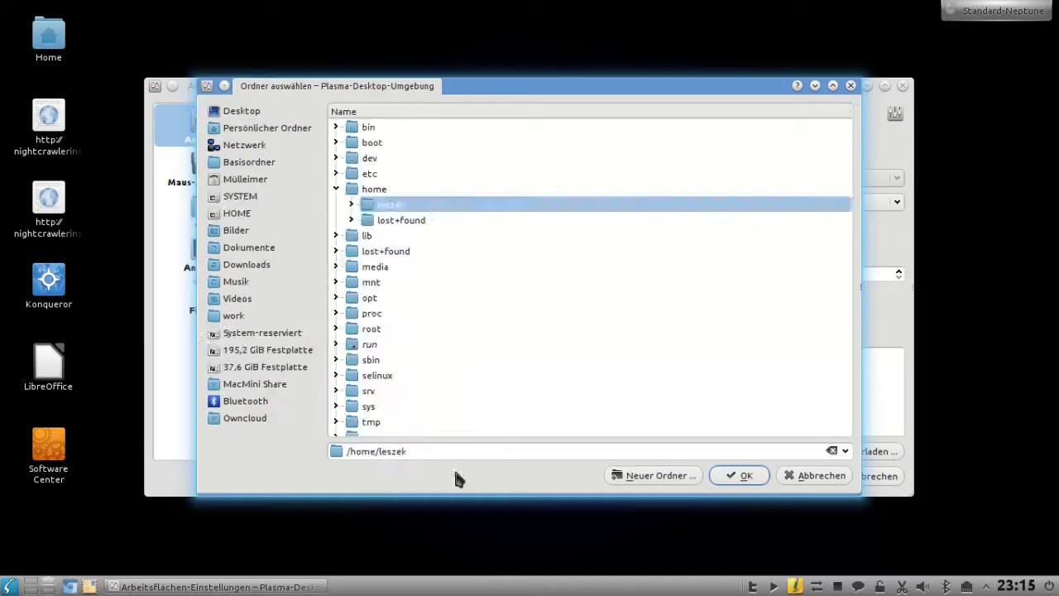
triple_click(494, 451)
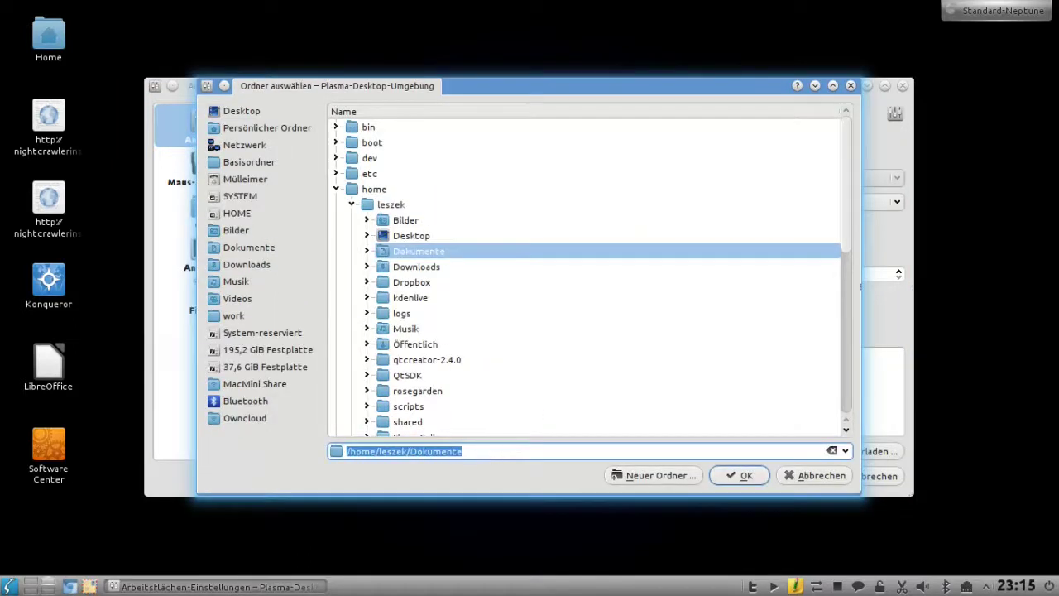
type("/home/leszek/Bilder/WALLPAPER/Wallpaper HD/new/")
left_click(749, 477)
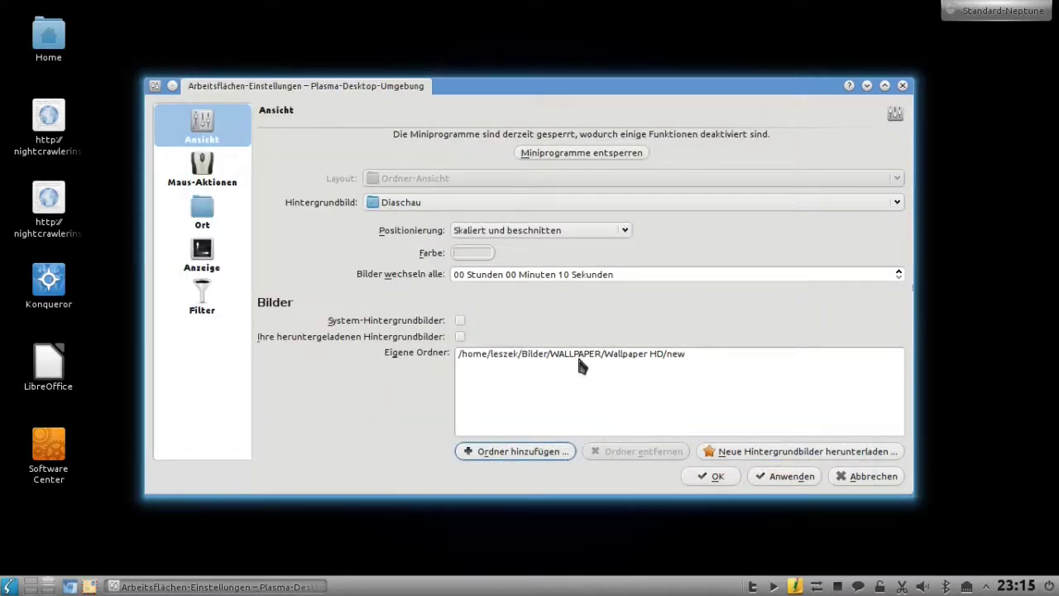
- Browse the wallpapers offered for download without installing any
left_click(753, 460)
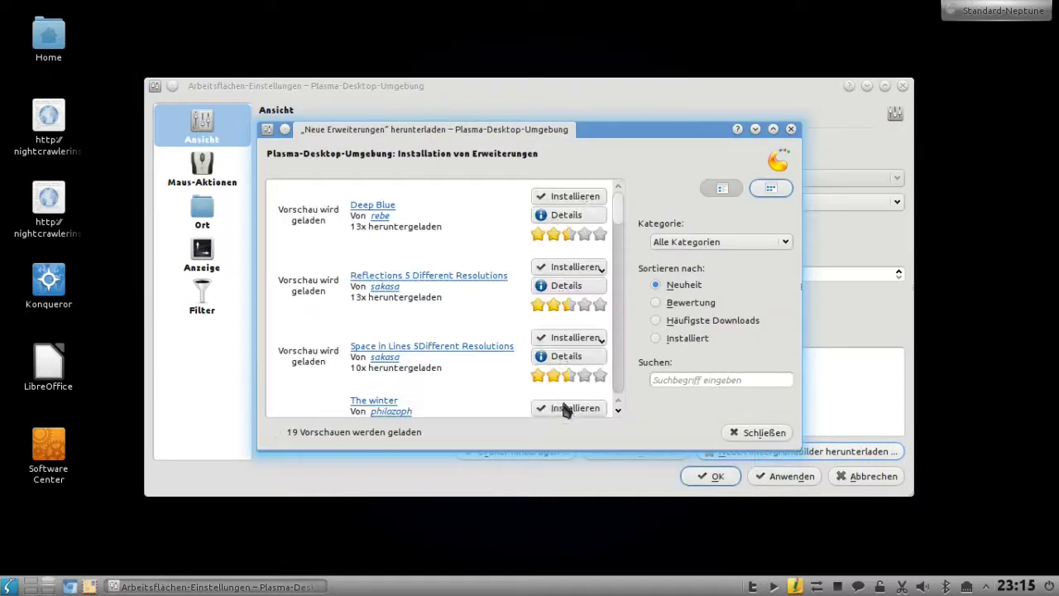
left_click_drag(612, 210, 611, 385)
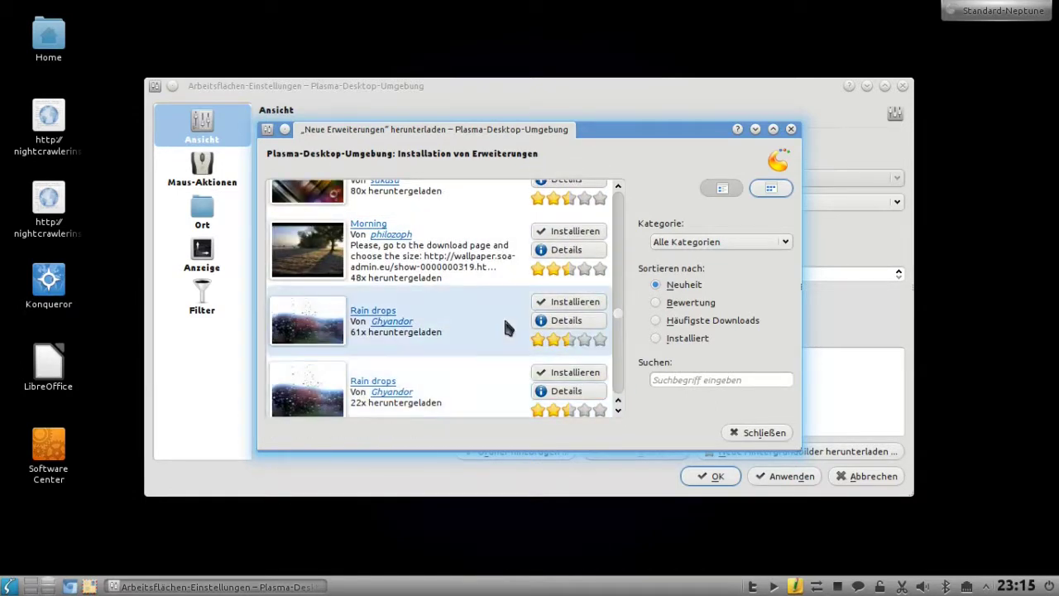
left_click(745, 432)
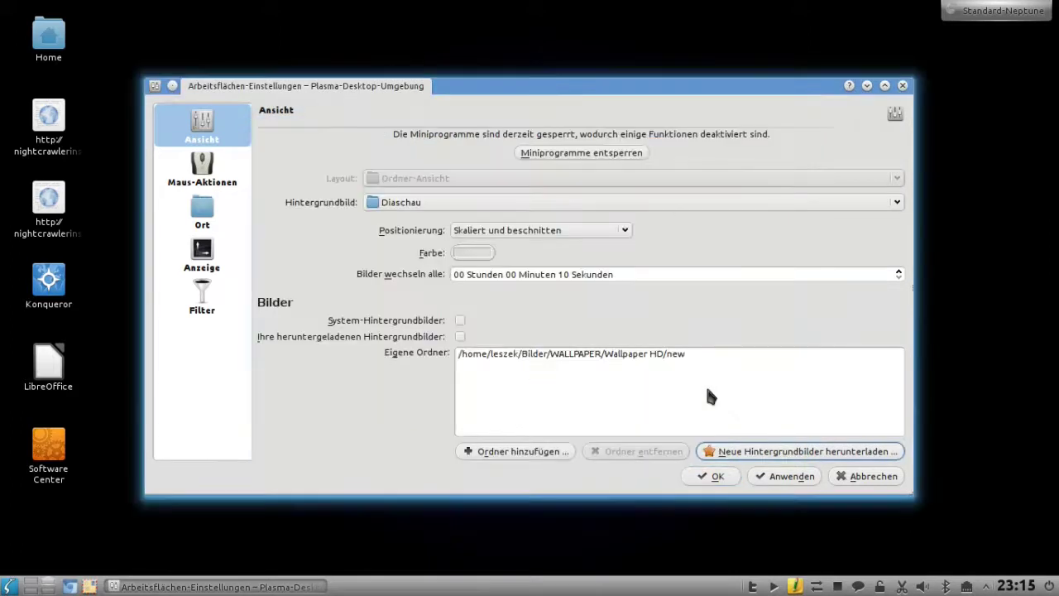
- Apply the slideshow wallpaper, view it on the bare desktop, and return to the settings
left_click(770, 478)
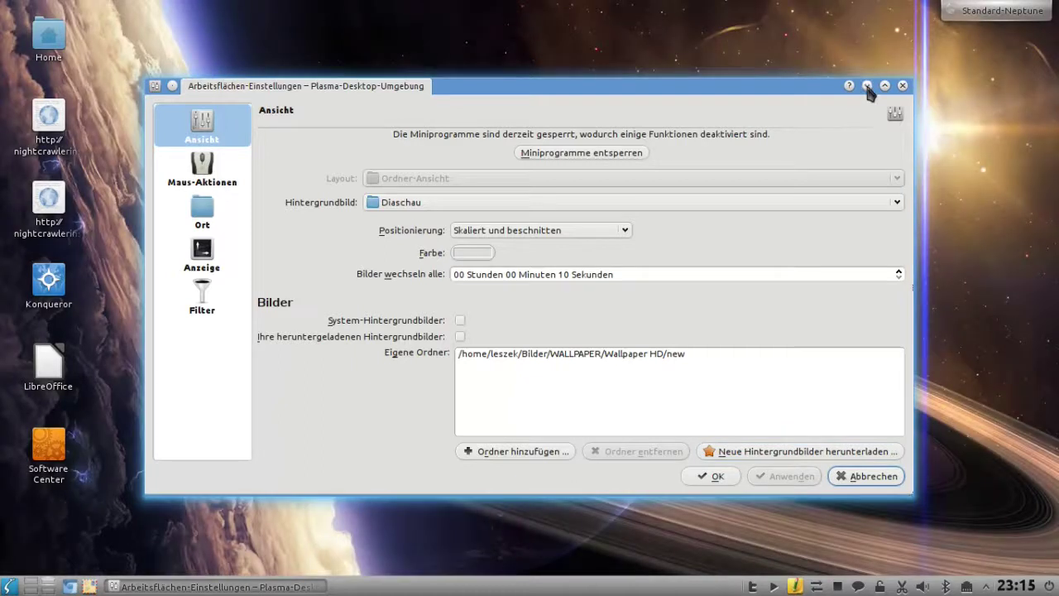
left_click(866, 87)
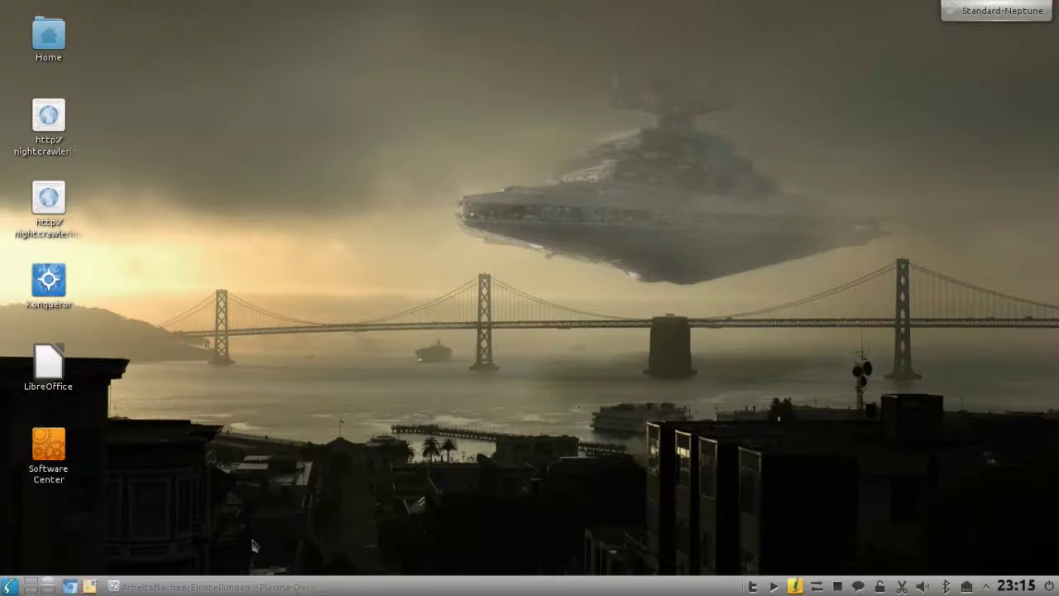
left_click(230, 586)
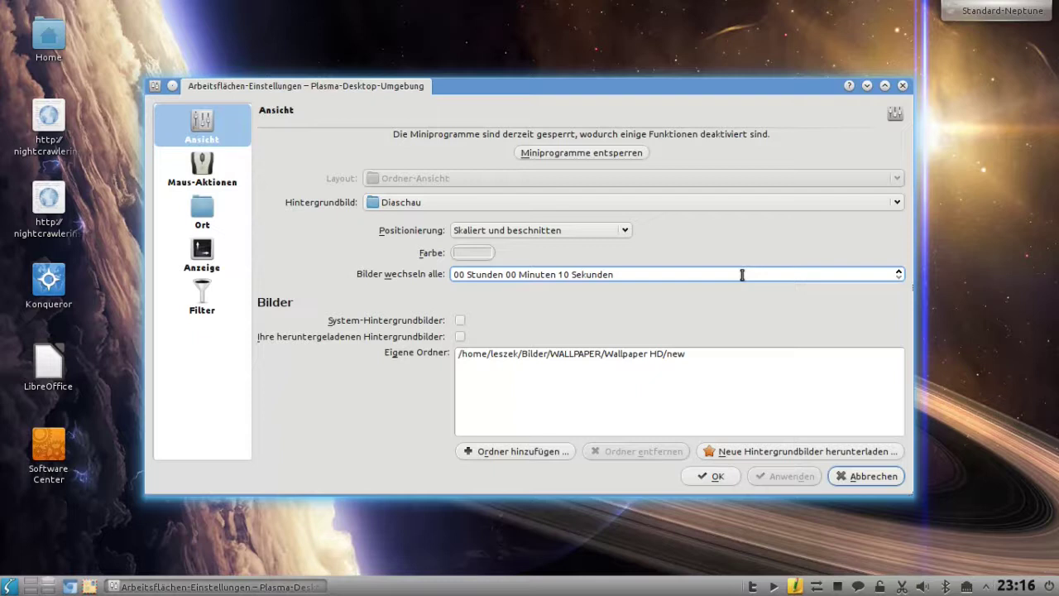
- Apply the Bild des Tages wallpaper type with Wikimedia as its source and view it on the desktop
left_click(902, 205)
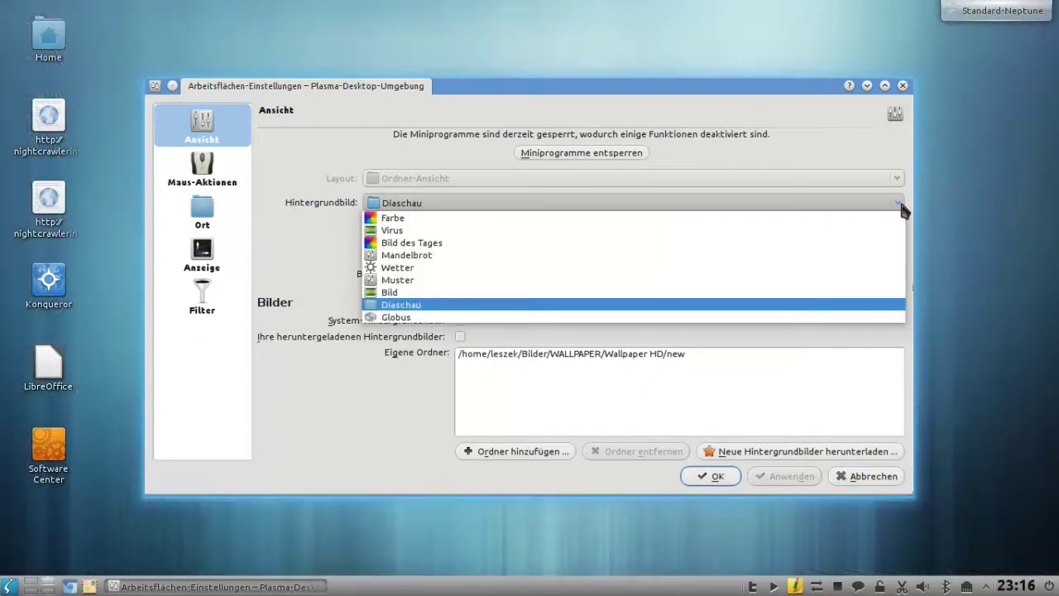
left_click(723, 245)
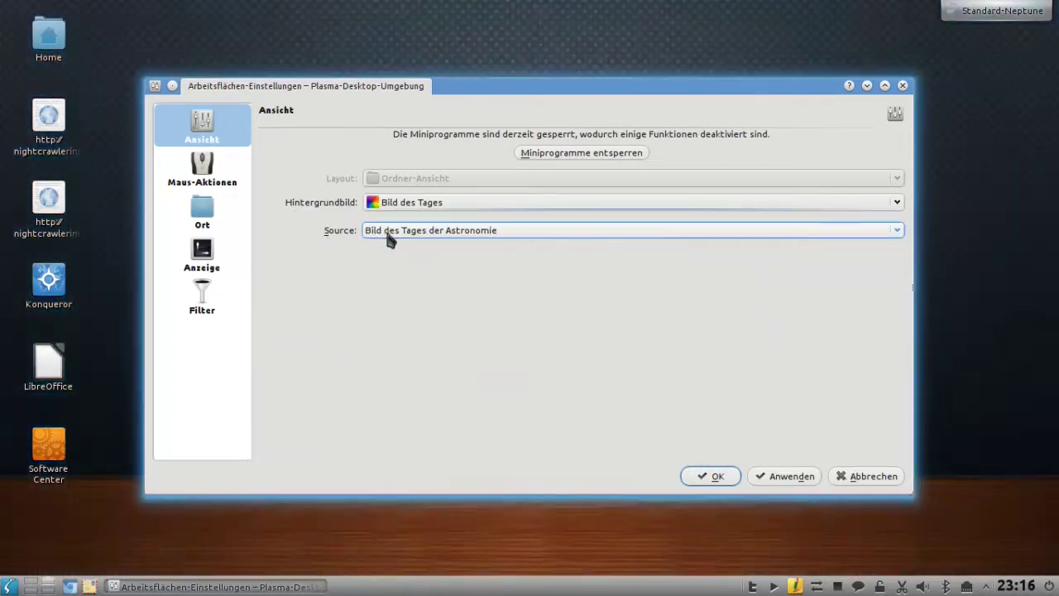
left_click(503, 233)
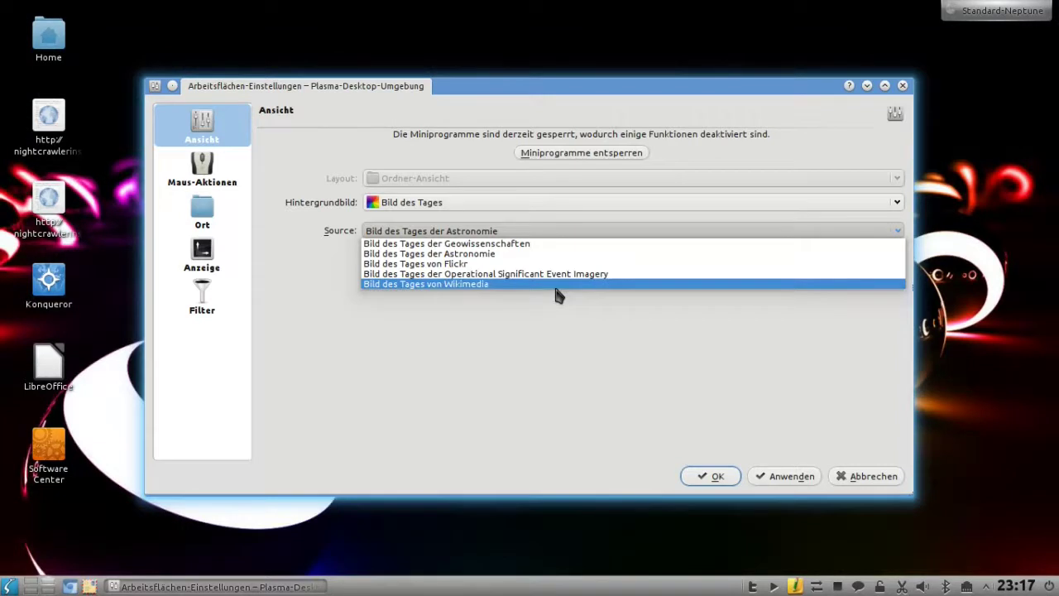
left_click(556, 288)
left_click(790, 481)
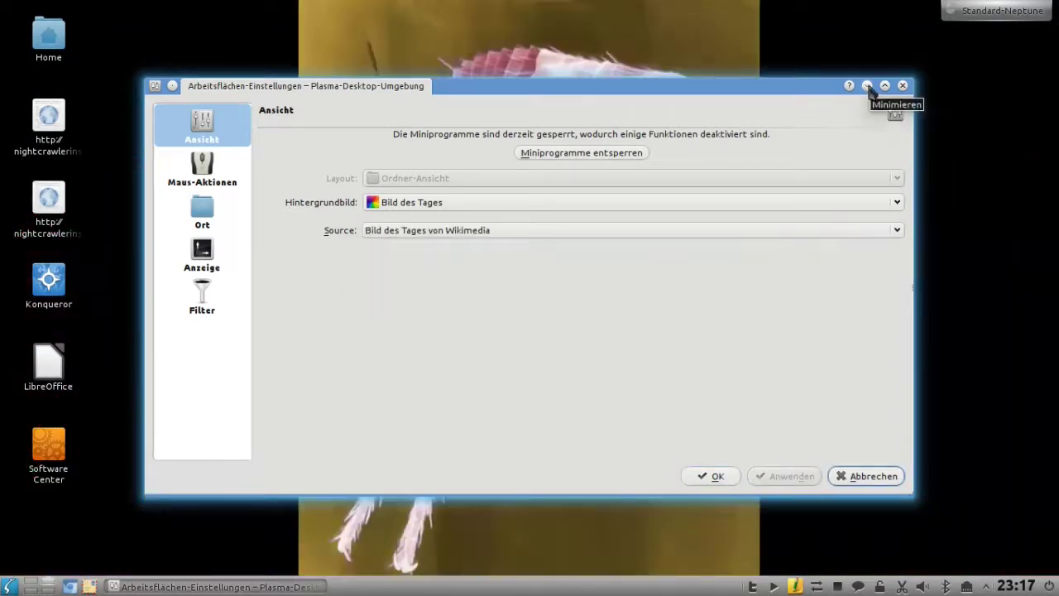
left_click(866, 85)
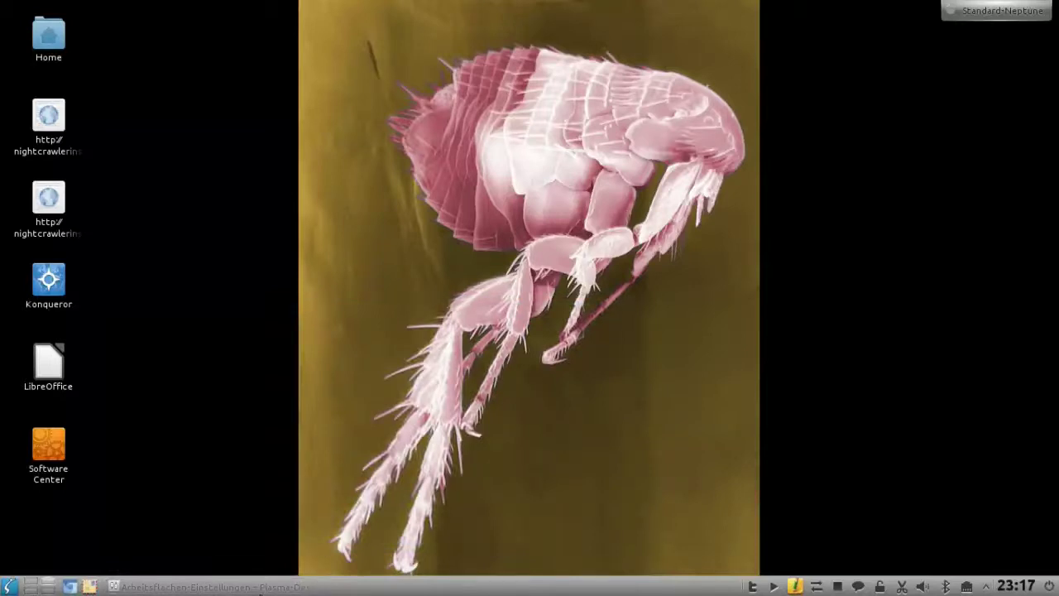
left_click(207, 587)
- Change the picture-of-the-day source to Bild des Tages von Flickr, apply it, and view it on the desktop
left_click(478, 233)
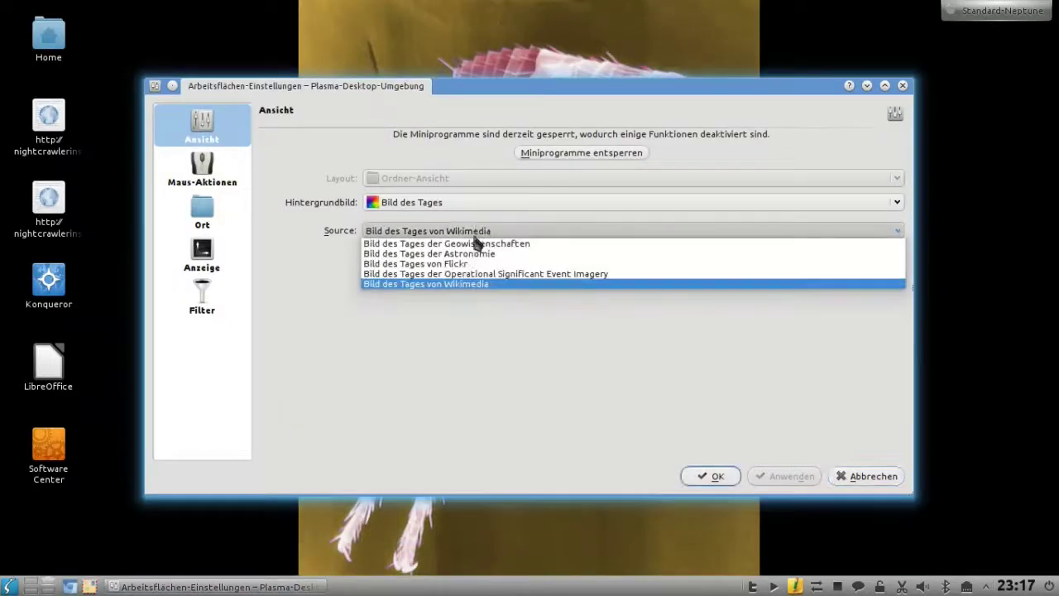
left_click(472, 263)
left_click(762, 473)
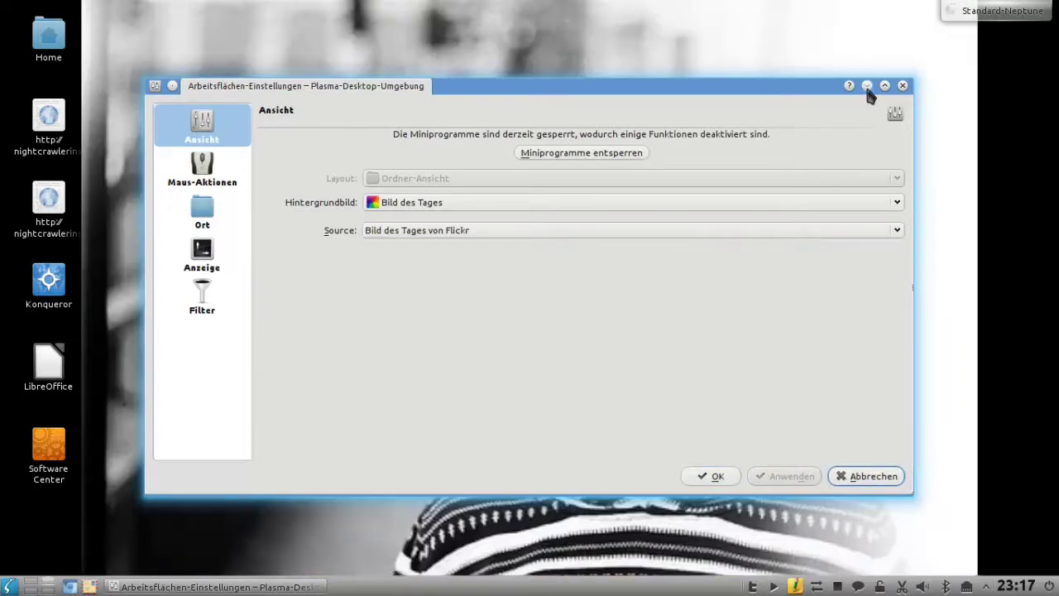
left_click(866, 86)
left_click(240, 588)
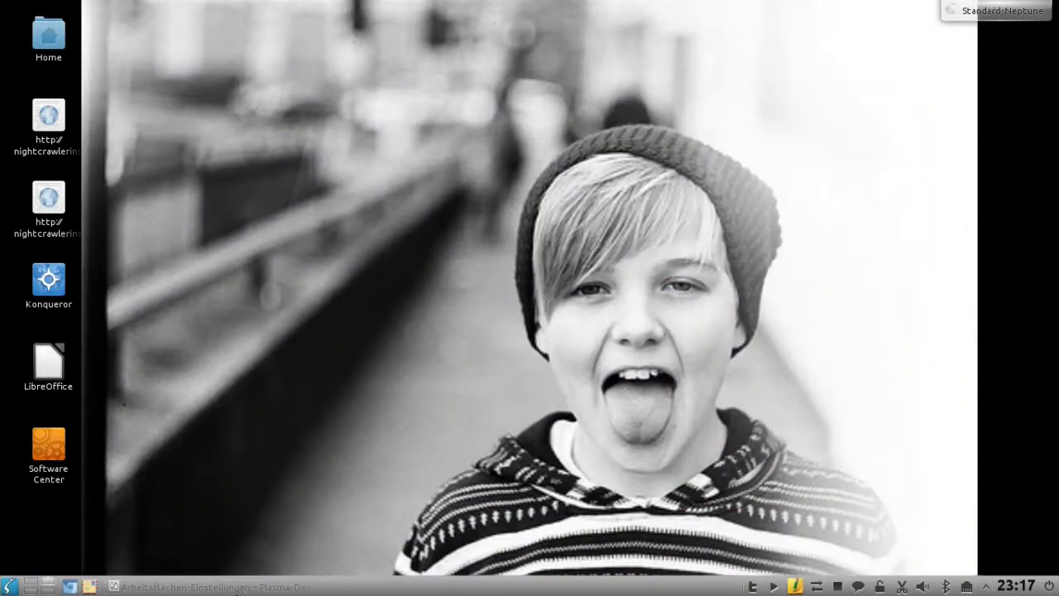
- Change the picture-of-the-day source to Bild des Tages der Astronomie, apply it, and view it on the desktop
left_click(499, 232)
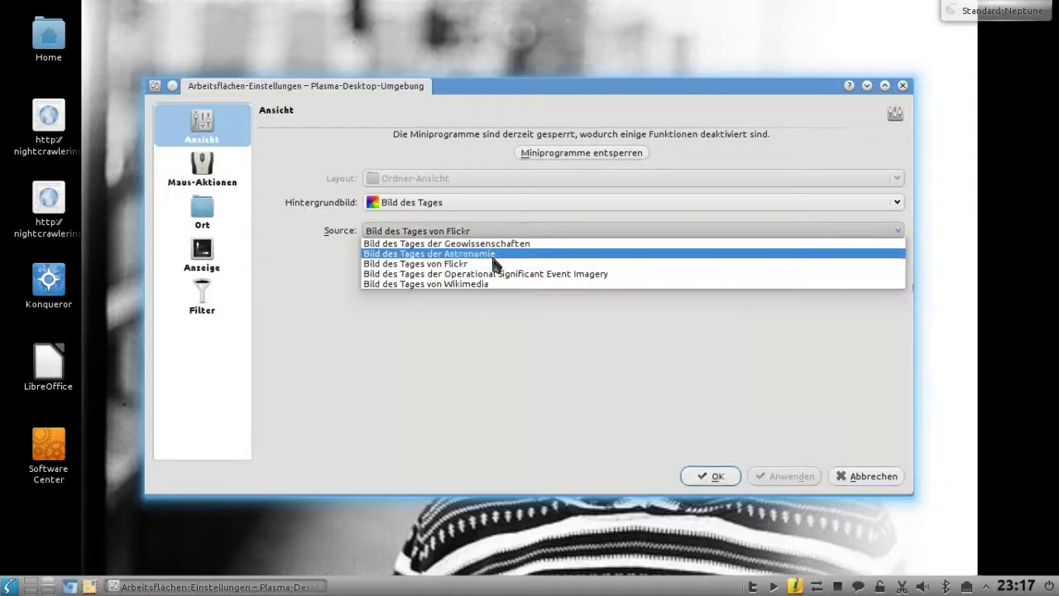
left_click(493, 254)
left_click(800, 479)
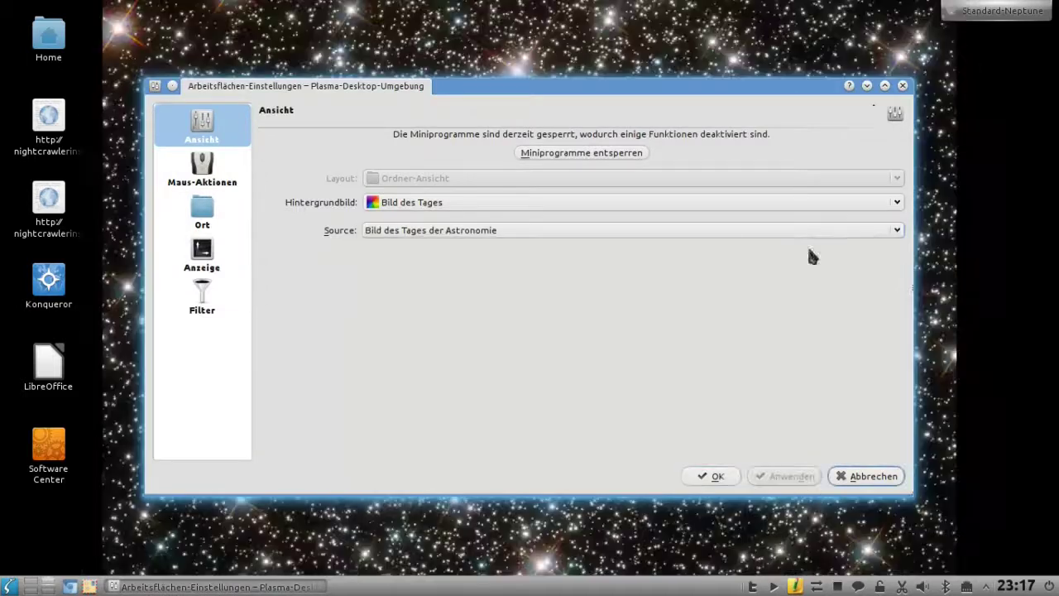
left_click(866, 85)
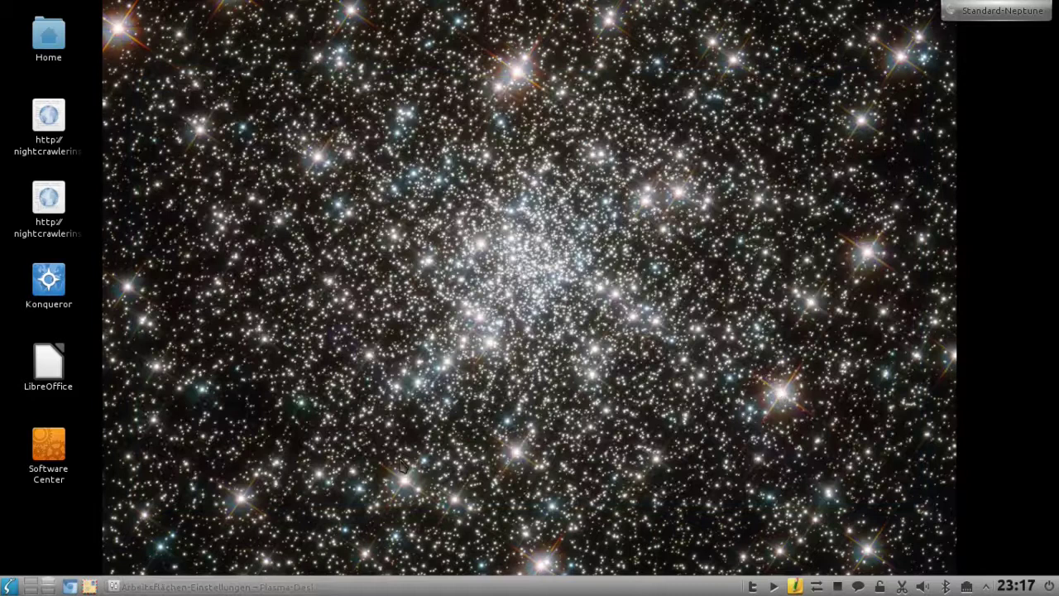
left_click(220, 586)
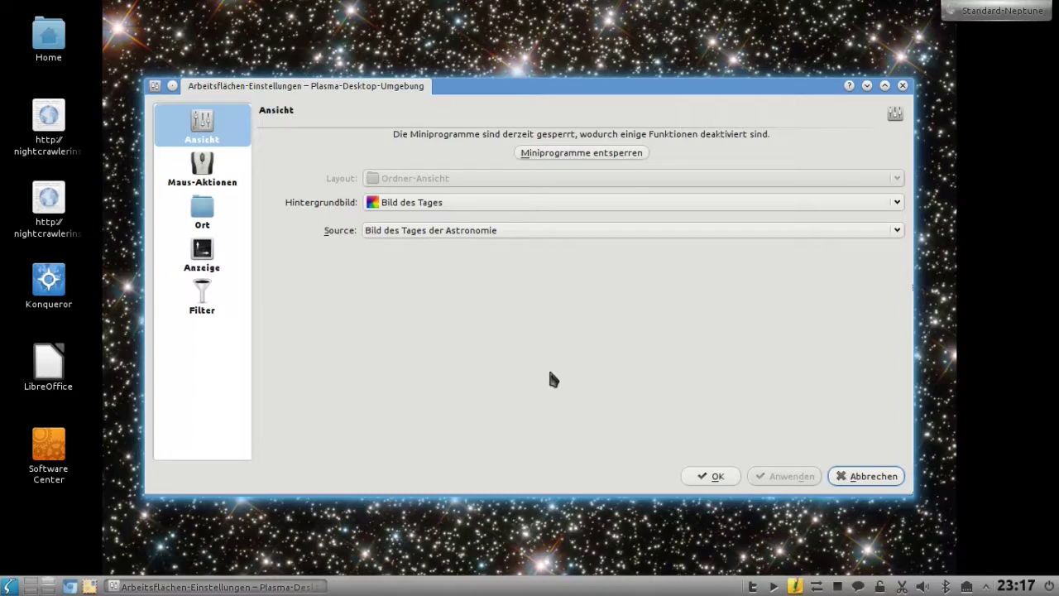
- Apply the Mandelbrot wallpaper type and view it on the bare desktop
left_click(550, 202)
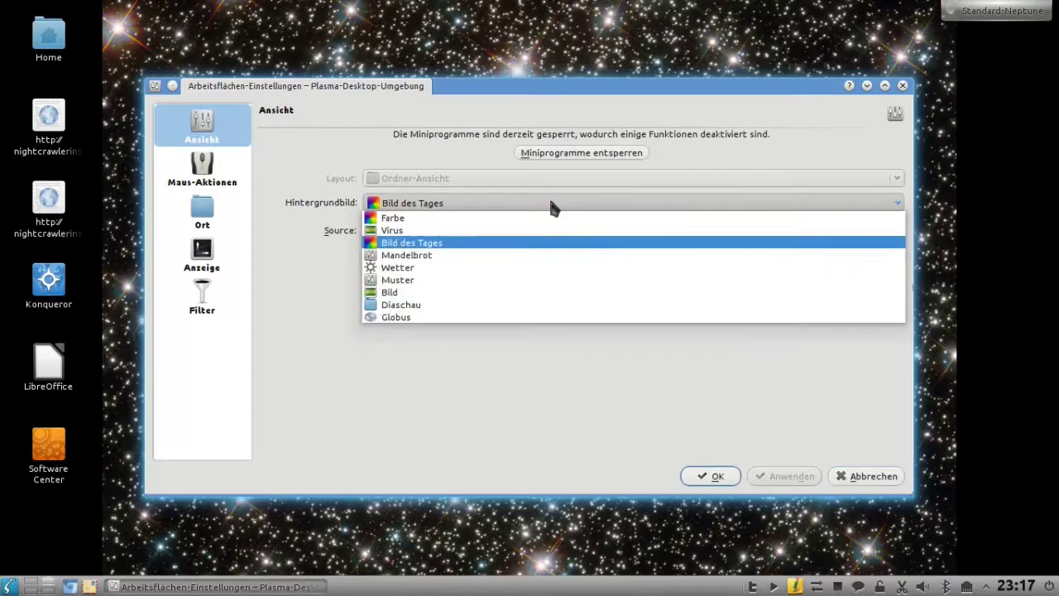
left_click(519, 258)
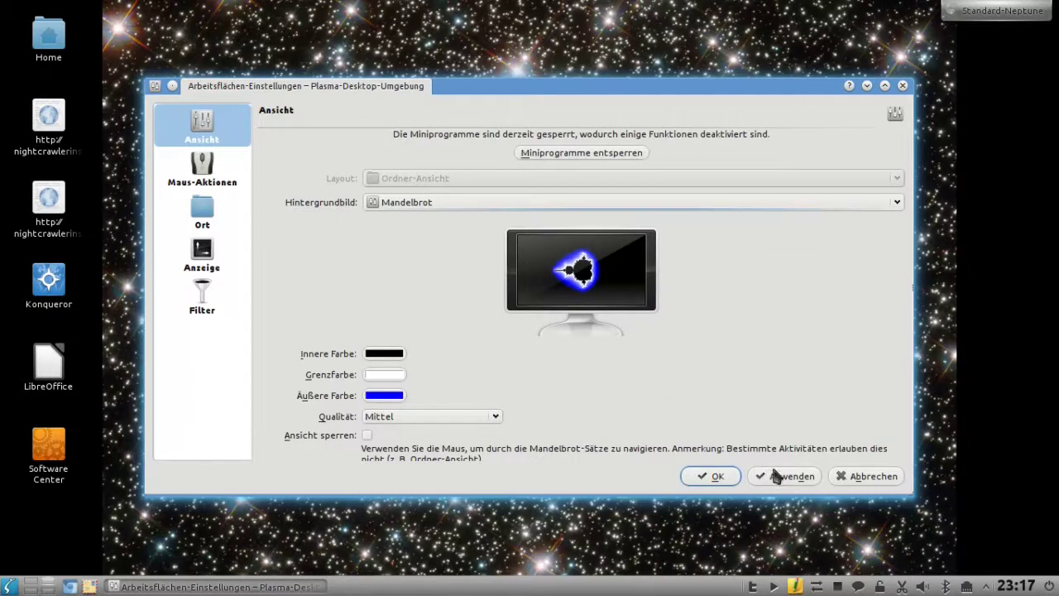
left_click(772, 483)
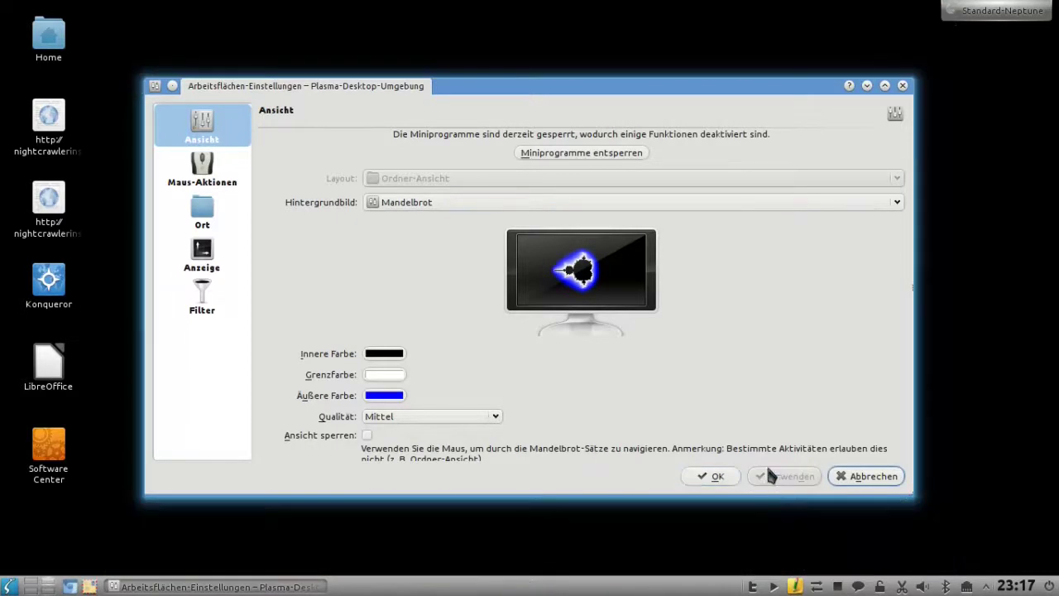
left_click(866, 86)
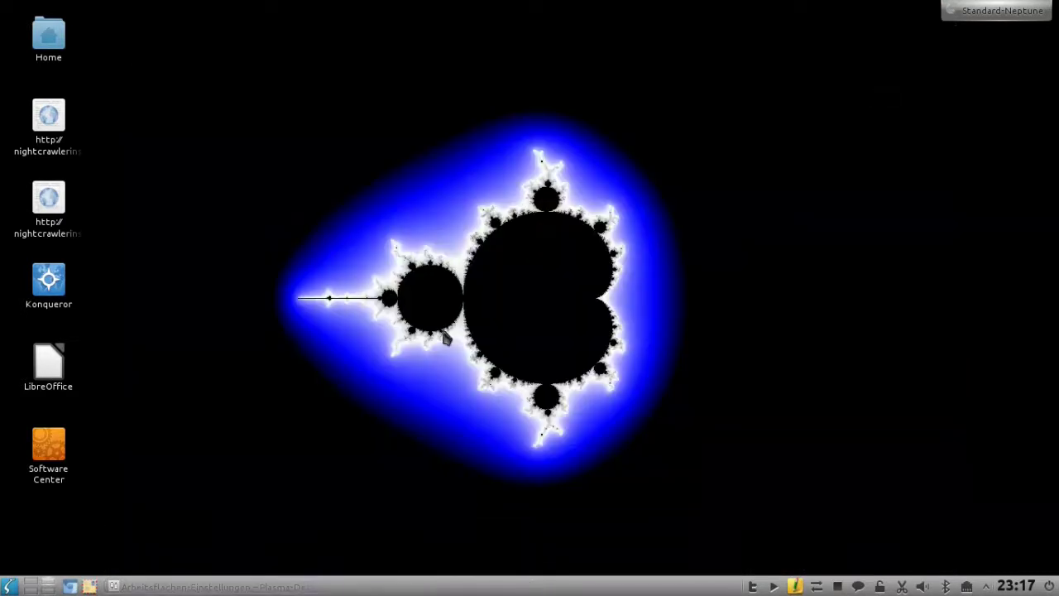
- Try to navigate the Mandelbrot set directly on the desktop, and return to the desktop settings
left_click_drag(300, 257, 419, 323)
left_click(214, 587)
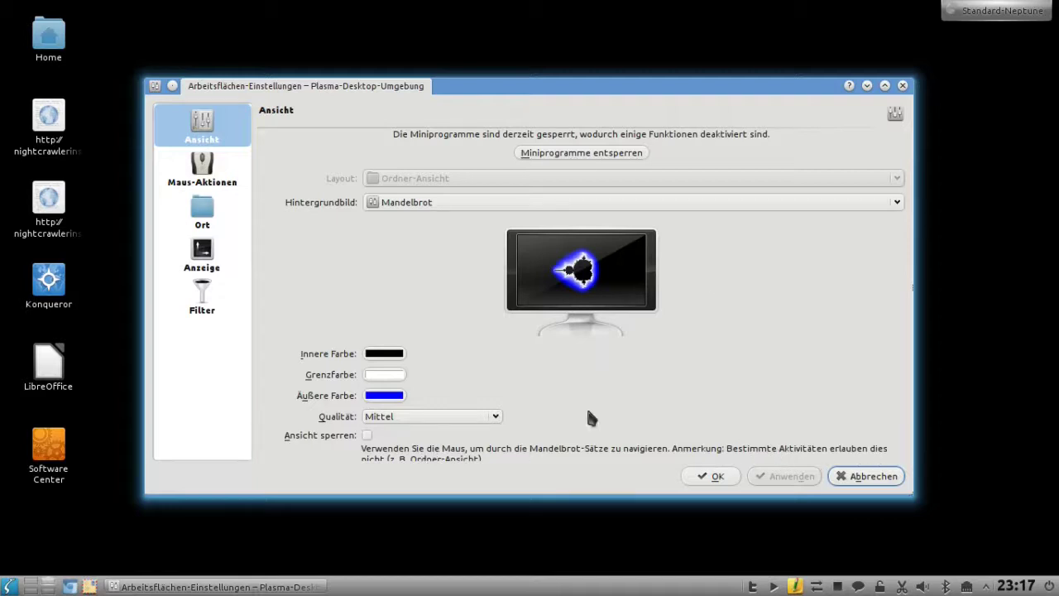
left_click(867, 85)
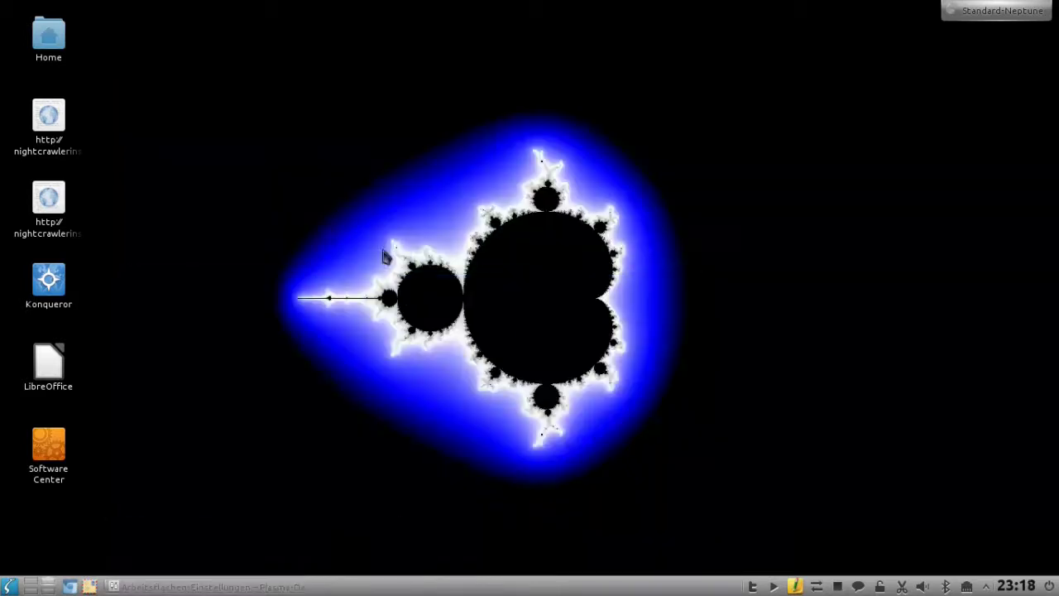
left_click_drag(246, 118, 646, 399)
left_click(242, 587)
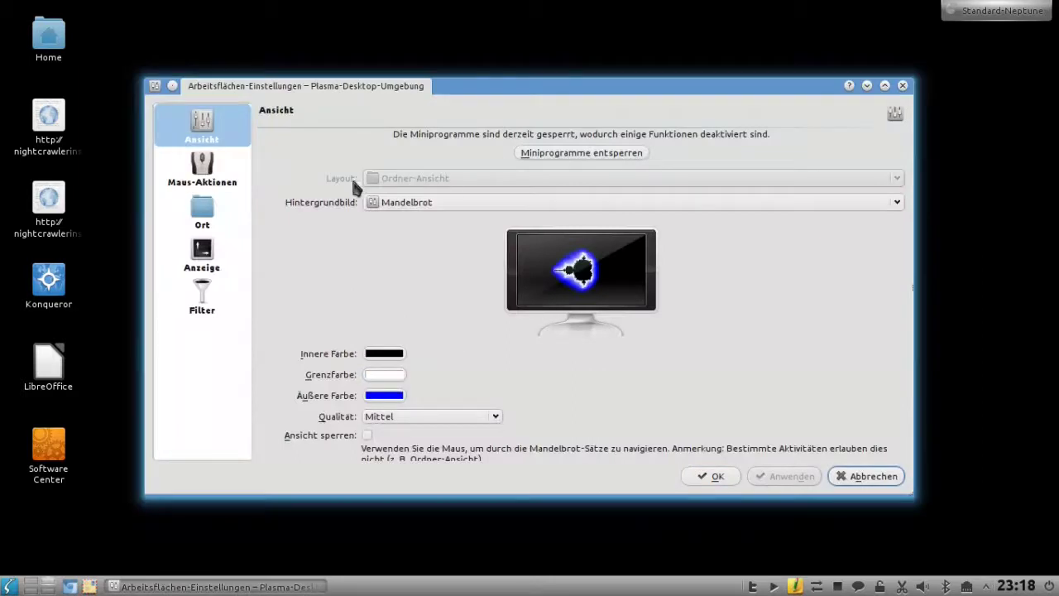
- Unlock the desktop widgets and look through the available layouts without changing the current one
left_click(584, 153)
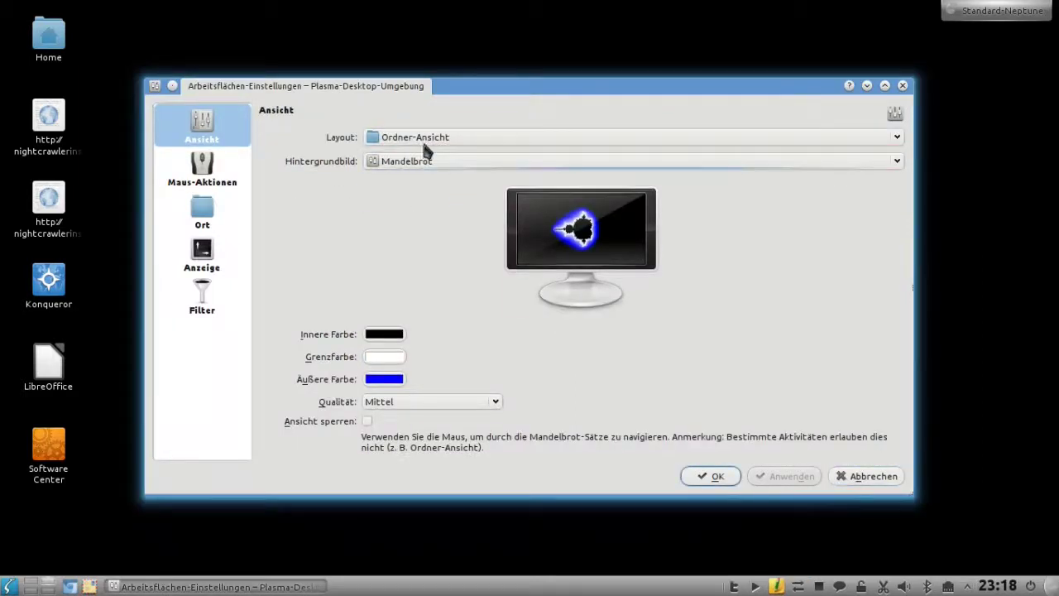
left_click(425, 138)
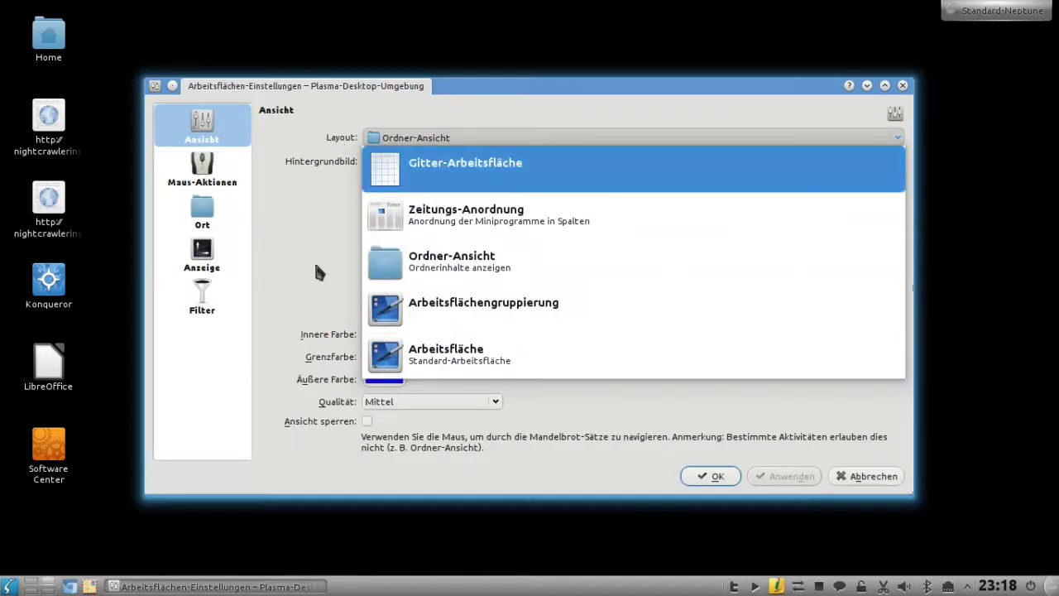
left_click(322, 232)
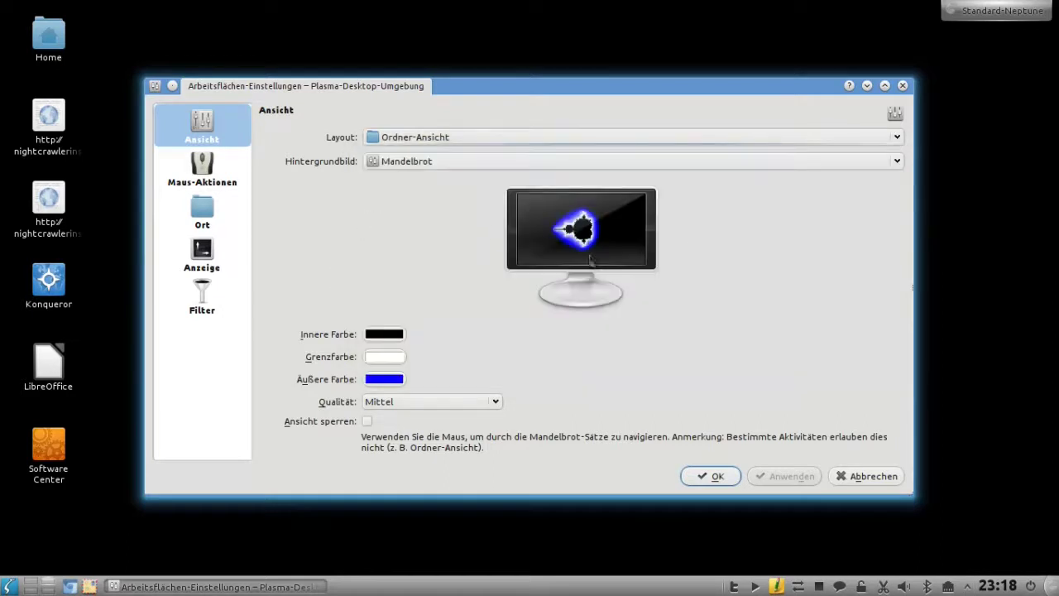
- Apply the Wetter wallpaper type with Köln, Nordrhein-Westfalen, DE (wettercom) as its location
left_click(790, 161)
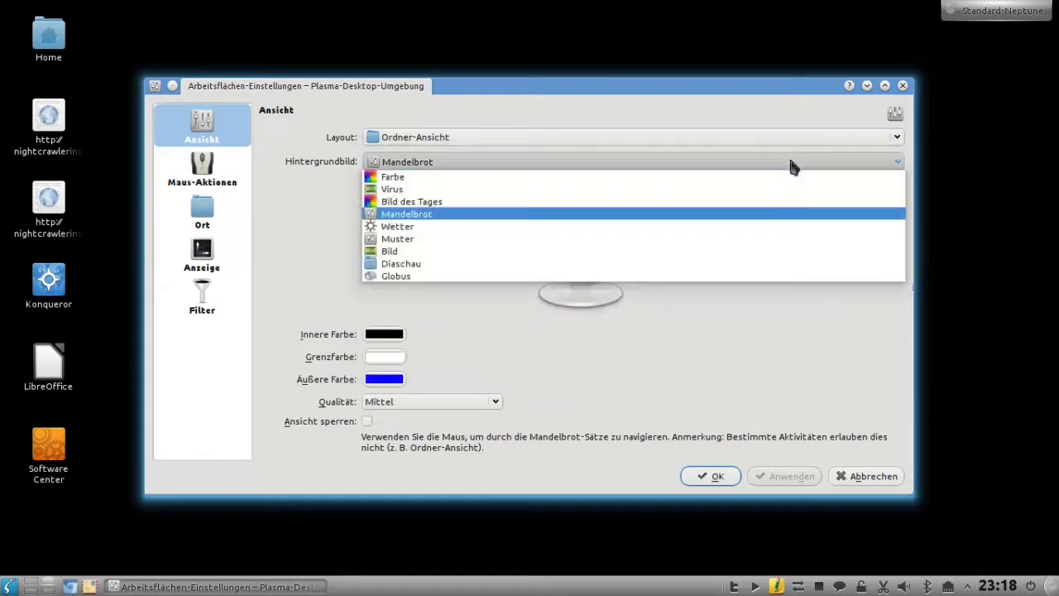
left_click(704, 226)
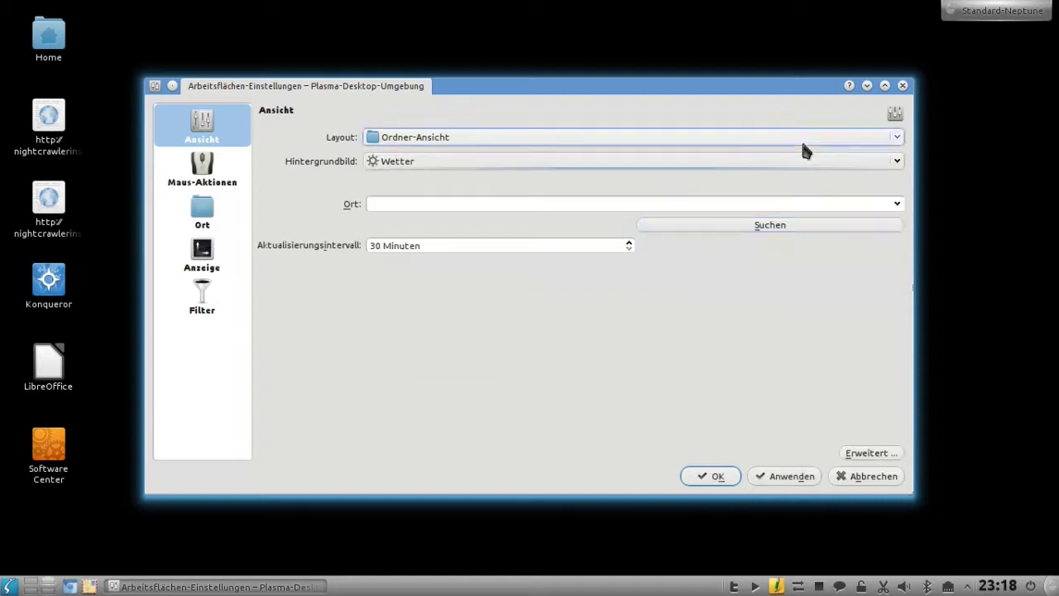
left_click(901, 206)
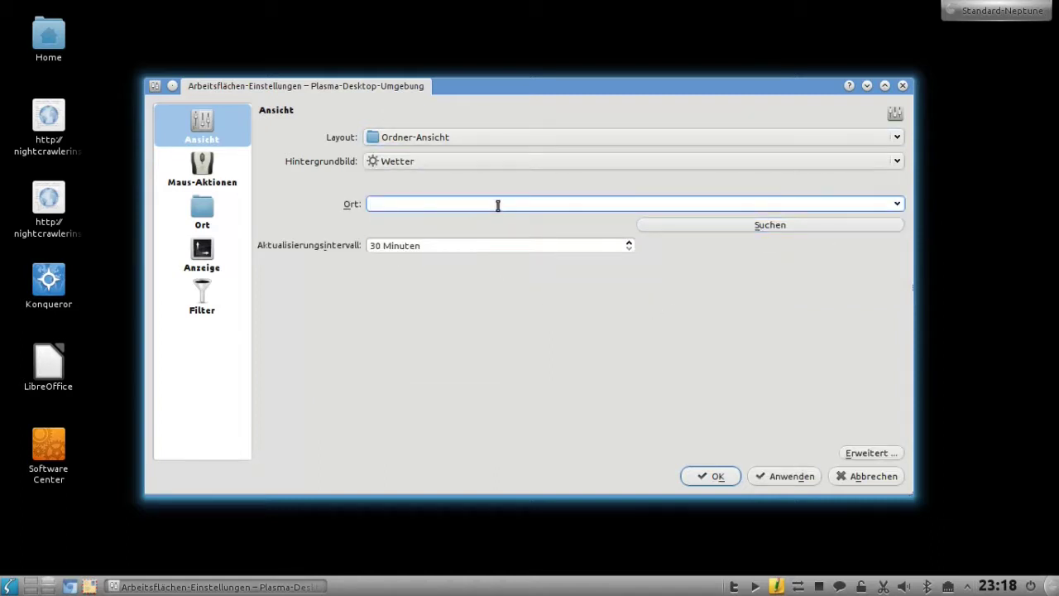
type("Köln")
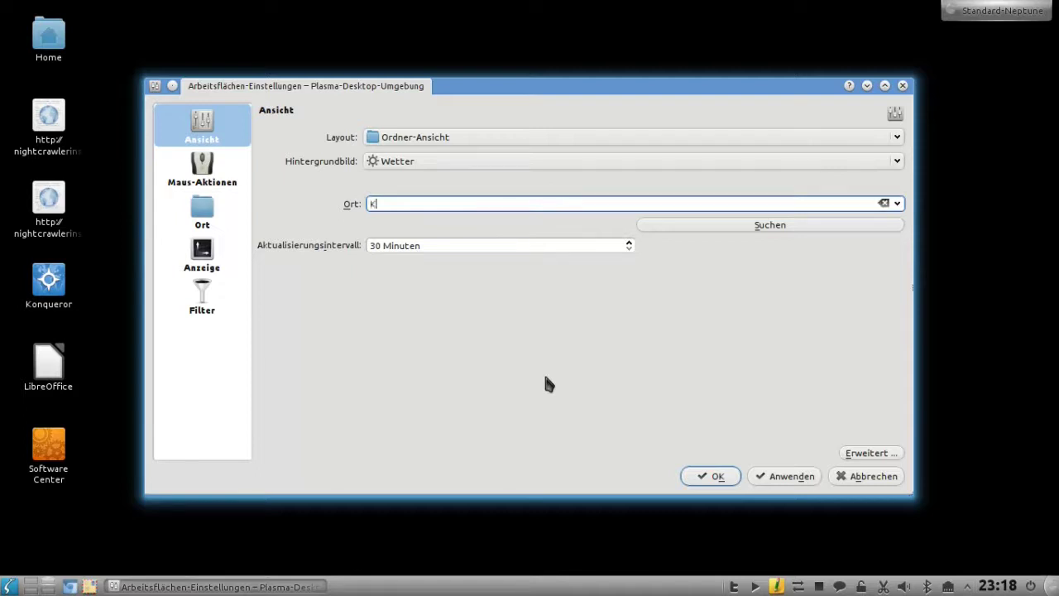
left_click(725, 230)
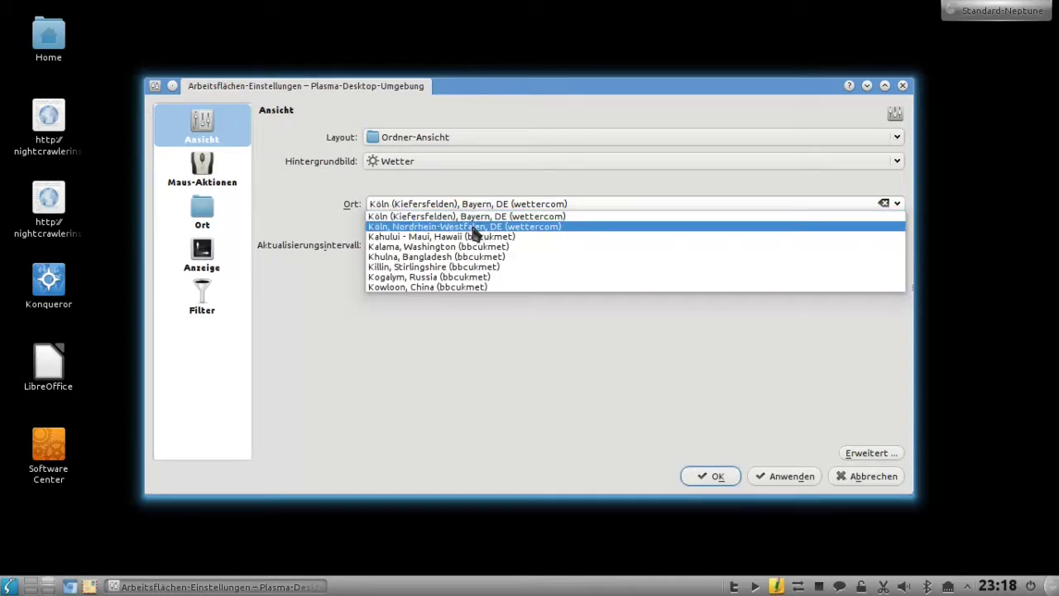
left_click(474, 227)
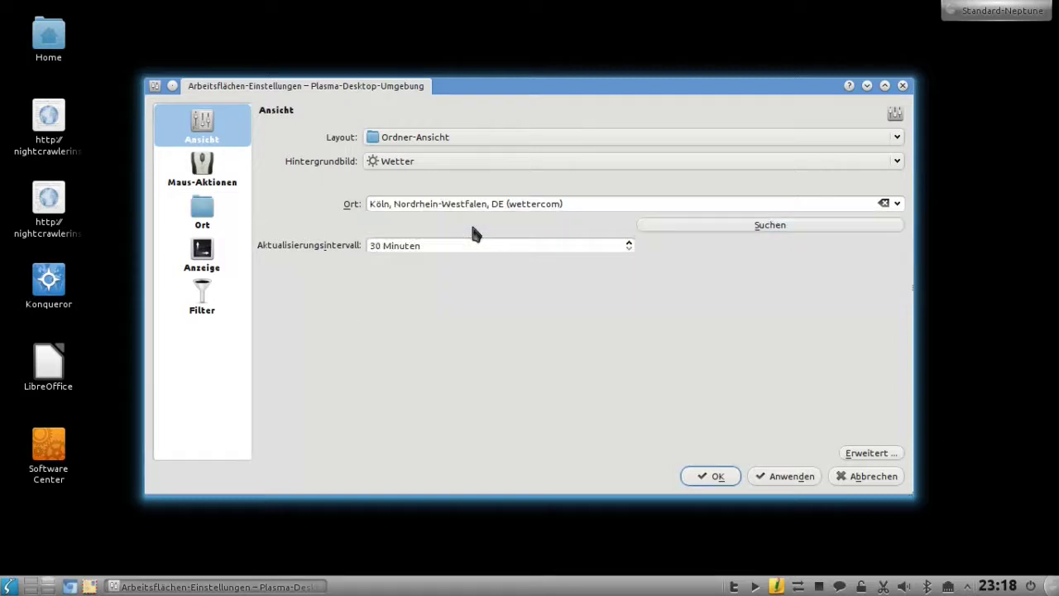
left_click(784, 478)
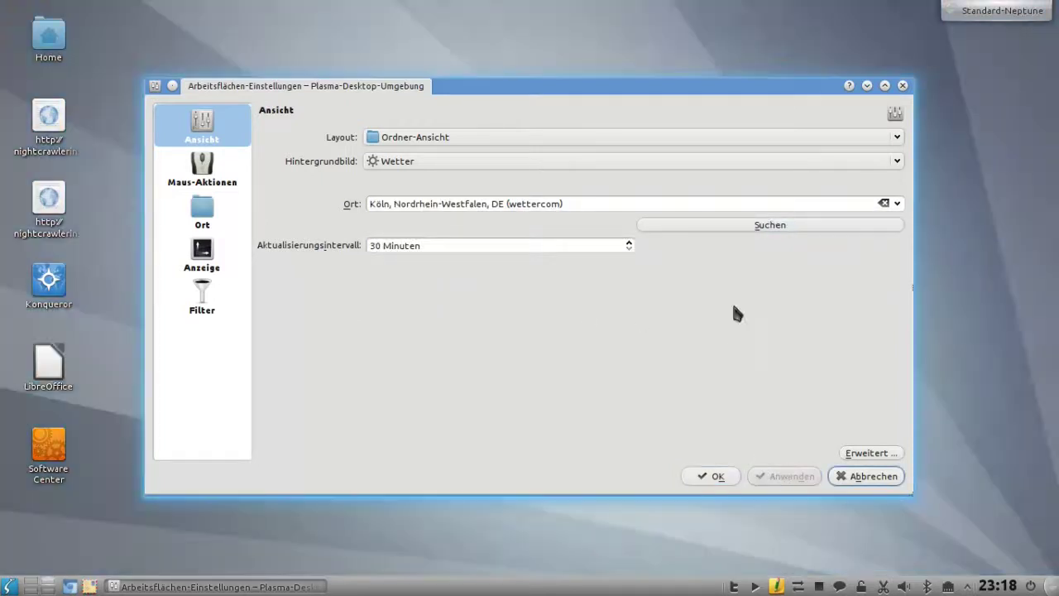
- View the weather wallpaper on the bare desktop and return to the settings
left_click(866, 86)
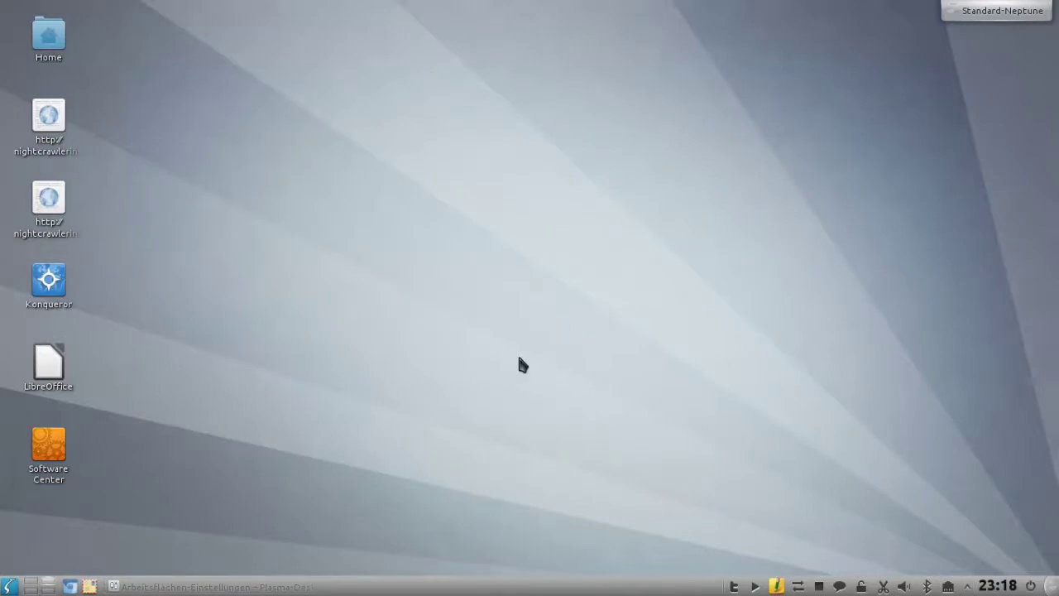
left_click(243, 585)
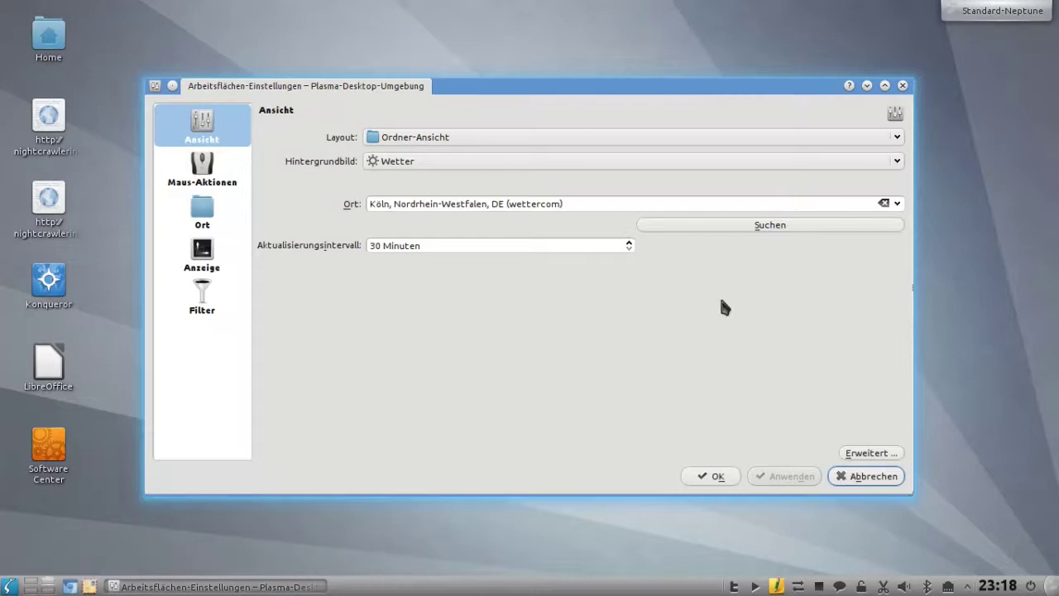
left_click(867, 86)
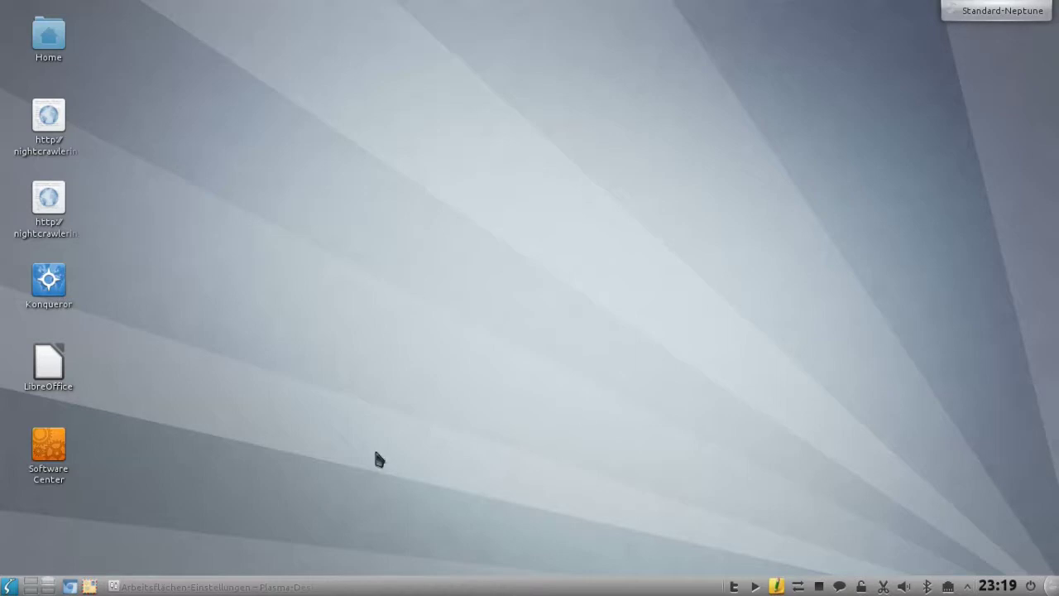
left_click(219, 586)
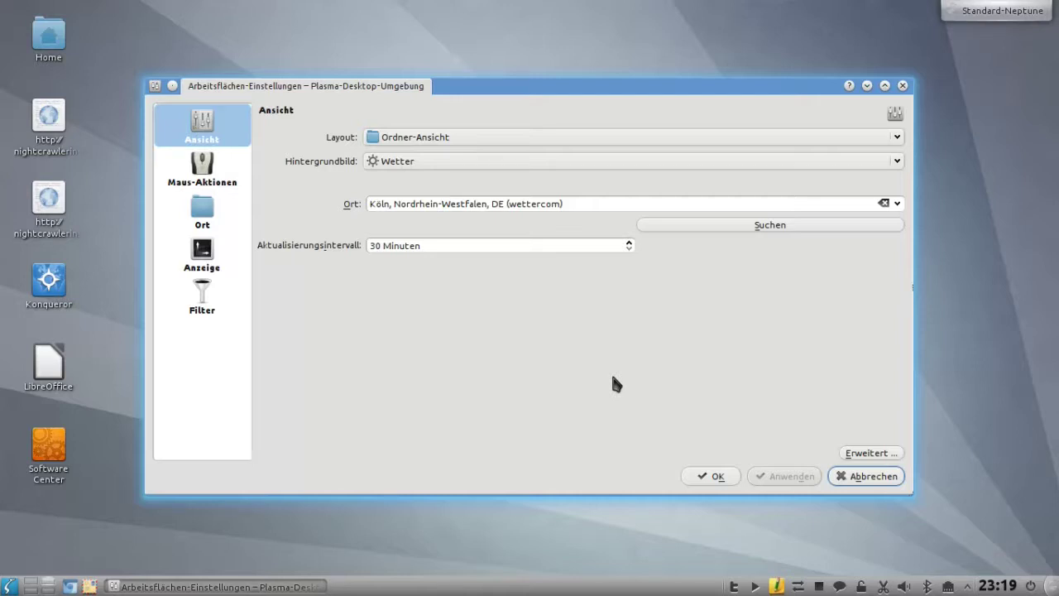
- Apply the Muster wallpaper type with the Nachtgestein pattern and view it on the desktop
left_click(534, 163)
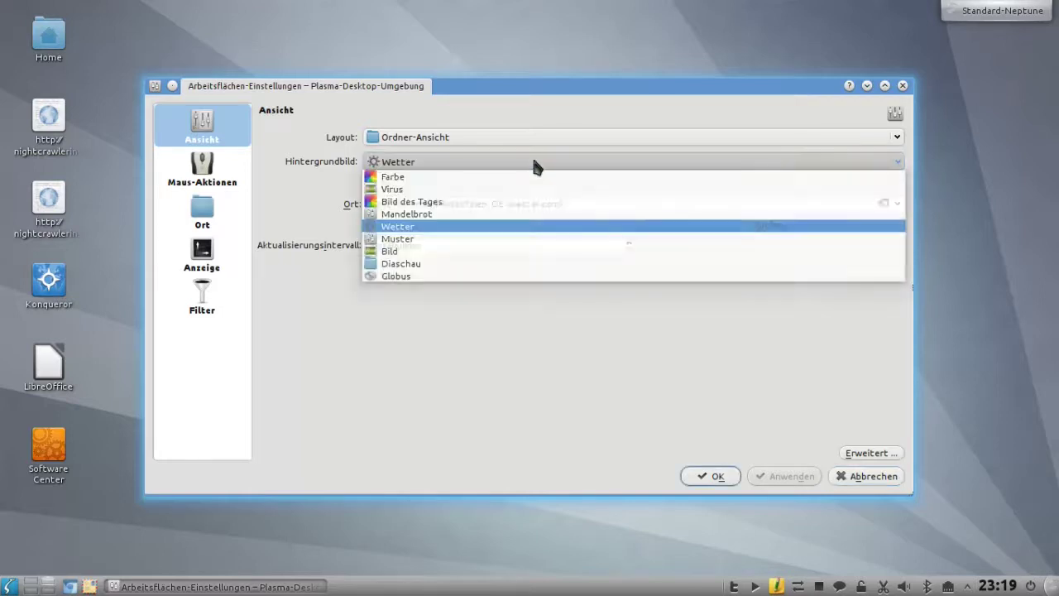
left_click(486, 239)
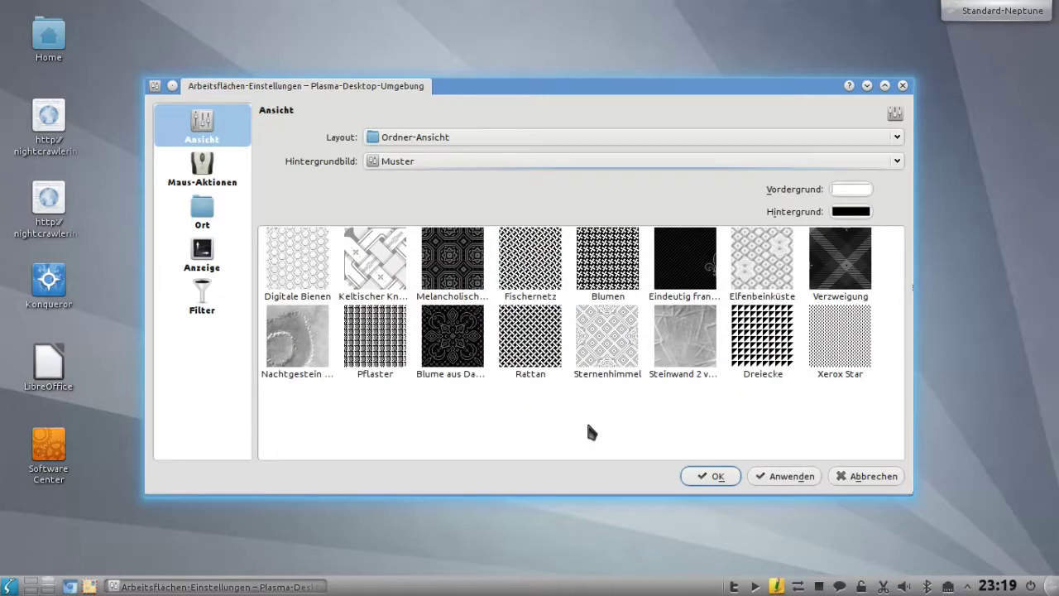
left_click(298, 337)
left_click(777, 476)
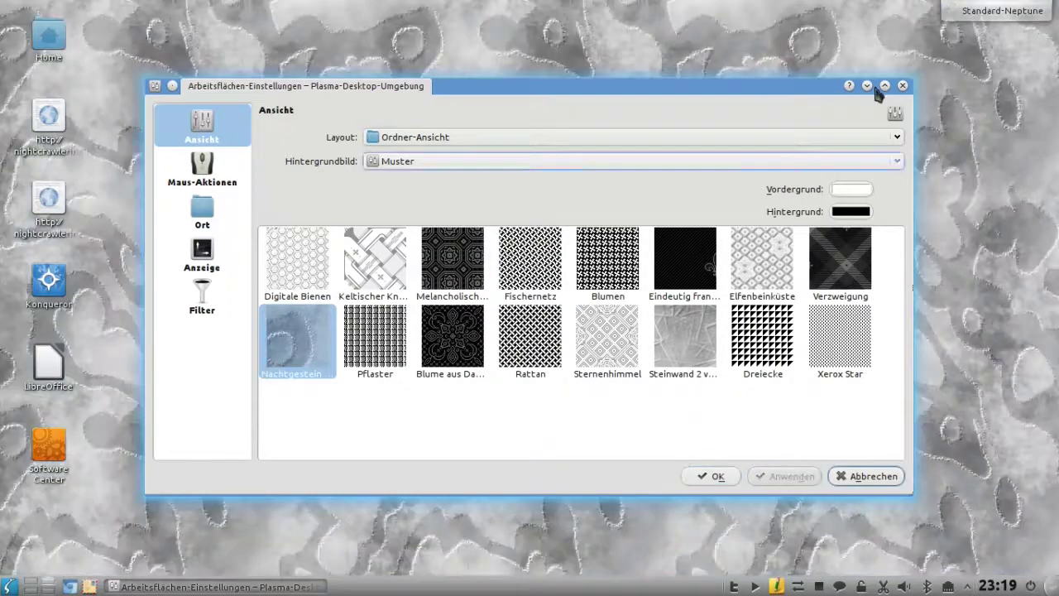
left_click(867, 86)
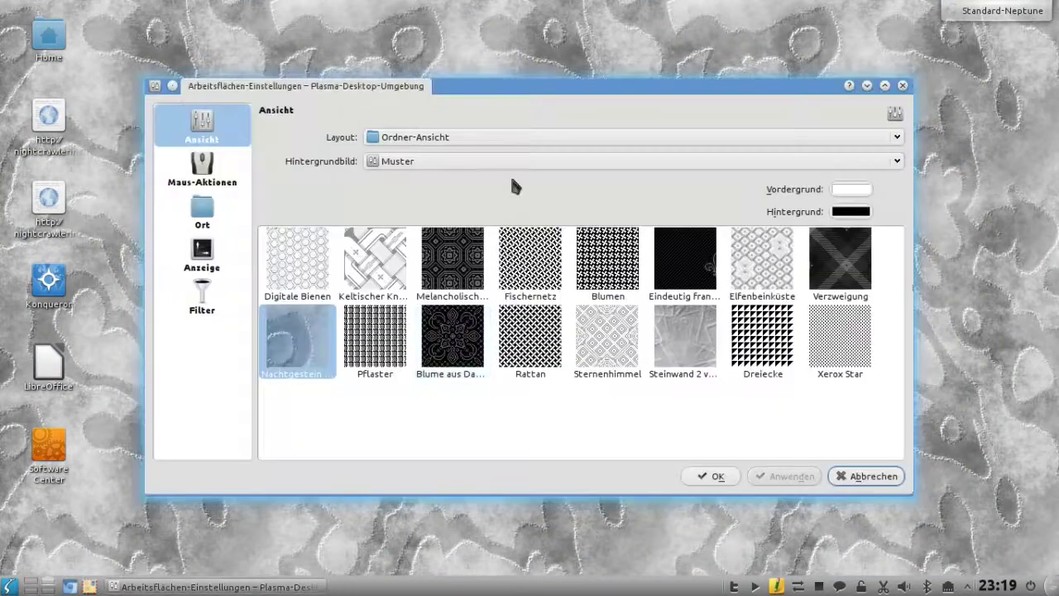
- Apply the Globus wallpaper type and view it on the desktop
left_click(514, 162)
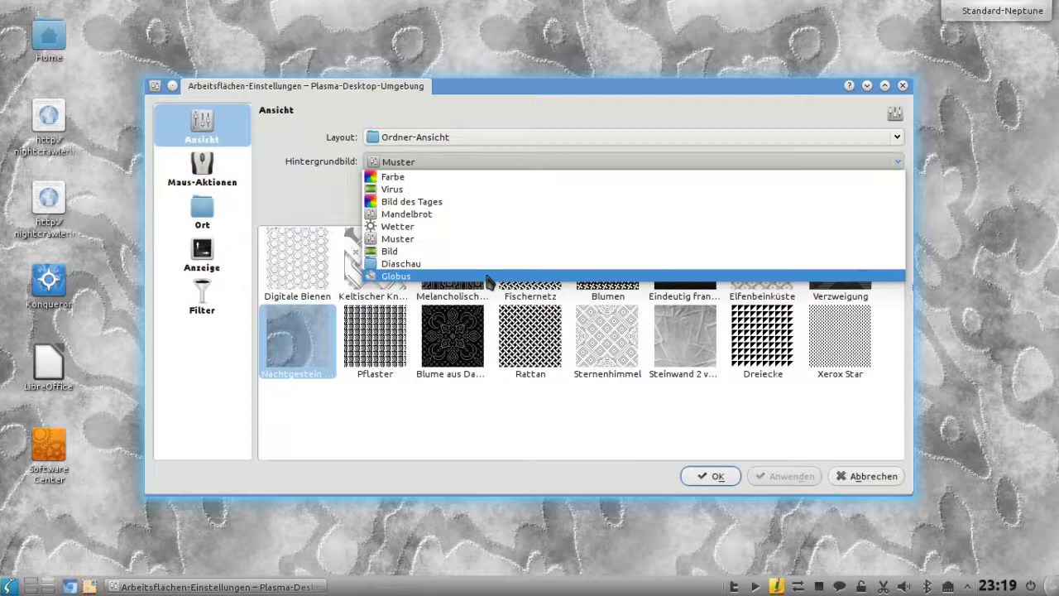
key("Escape")
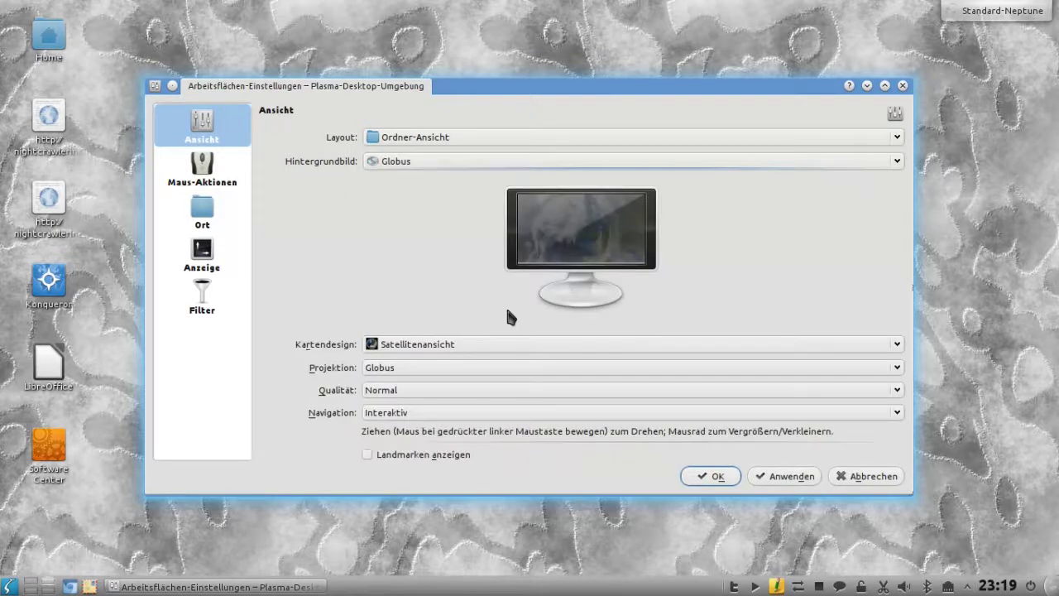
left_click(794, 478)
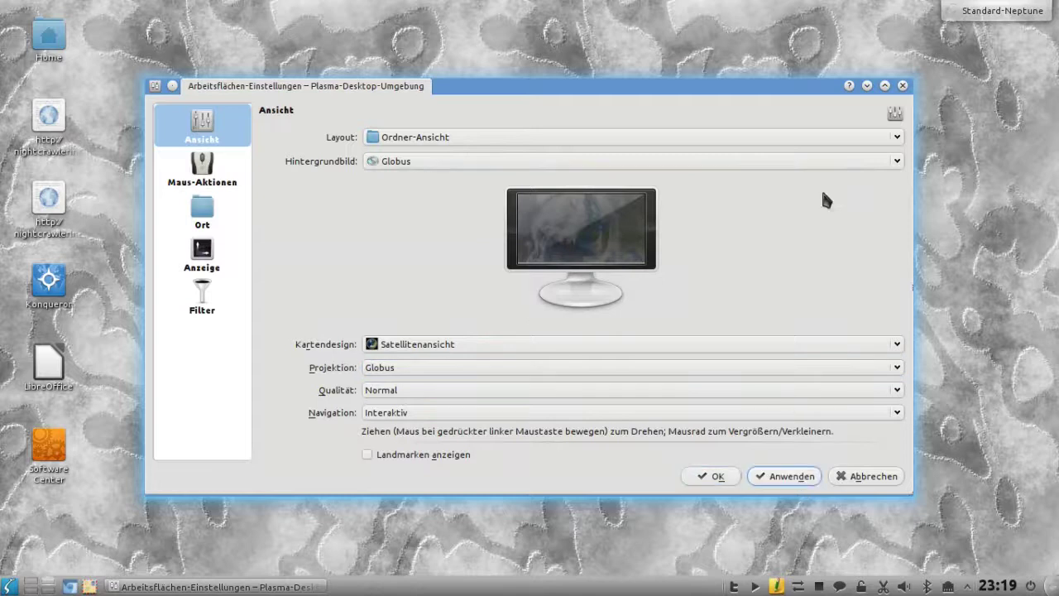
left_click(866, 85)
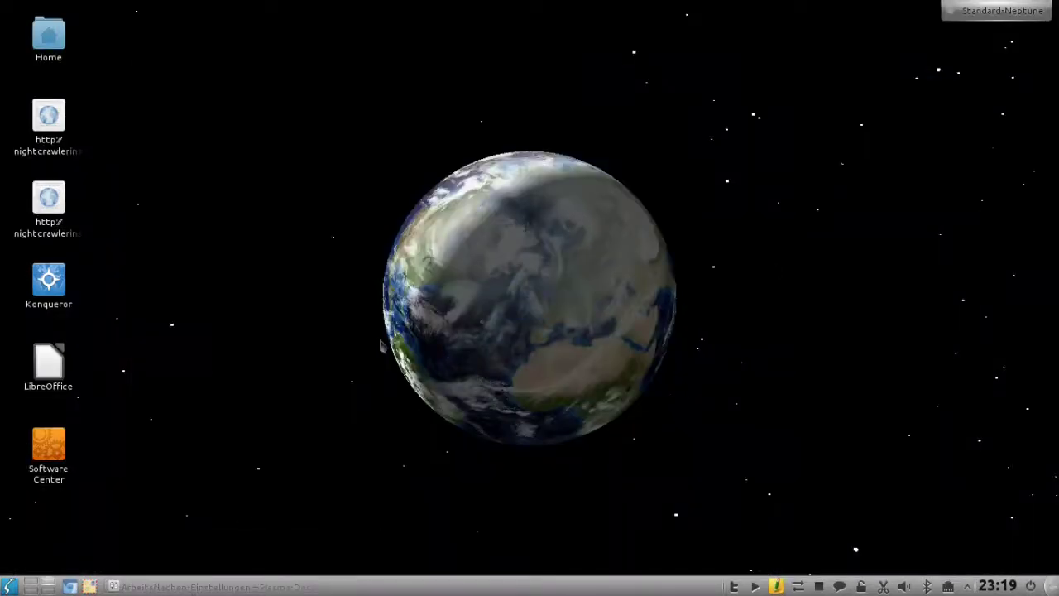
- Change the desktop layout to Arbeitsfläche, apply it, and view the globe on the bare desktop
key("alt+Tab")
left_click(503, 138)
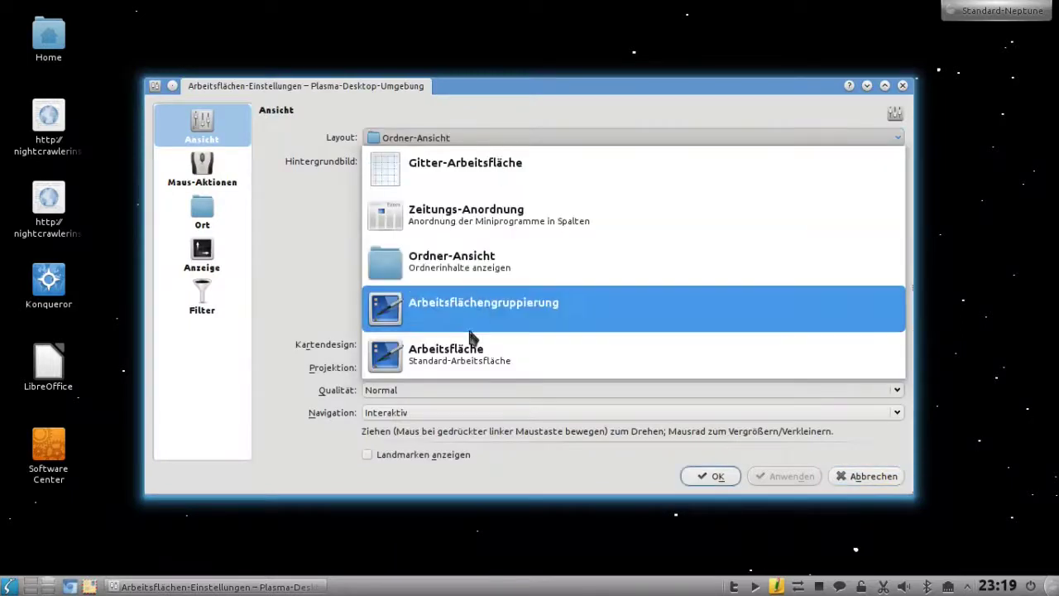
left_click(470, 347)
left_click(769, 477)
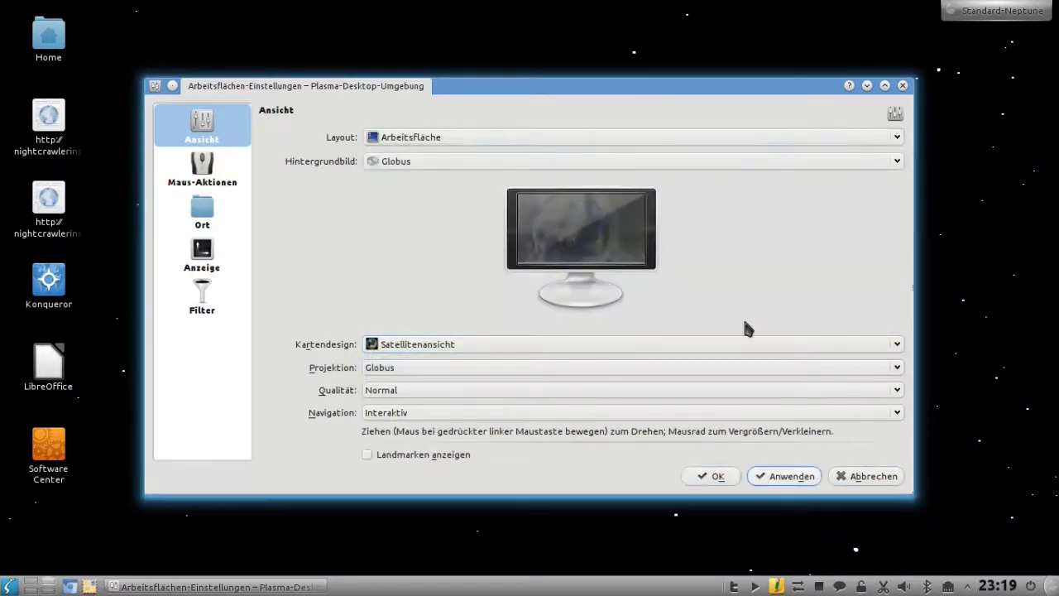
left_click(867, 86)
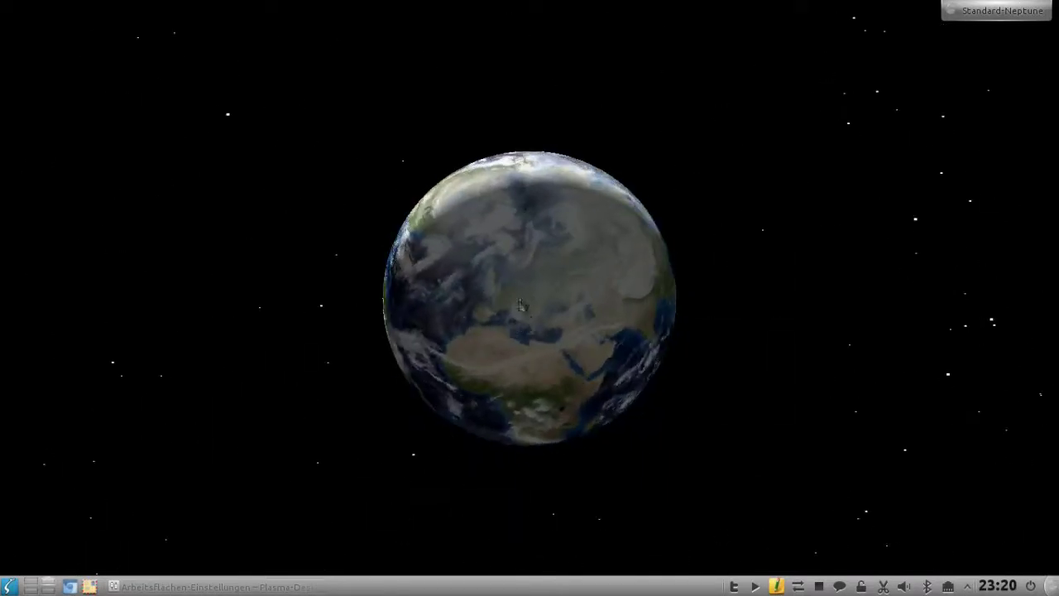
- Zoom in on the desktop globe to show Europe and the North Atlantic up close
scroll(517, 304, "up", 5)
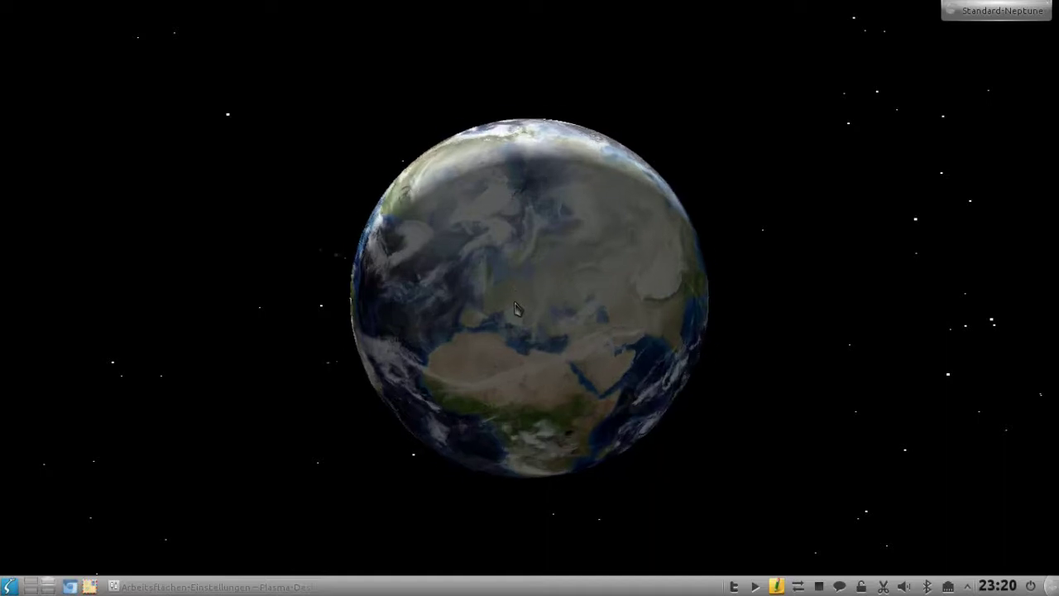
scroll(486, 324, "up", 1)
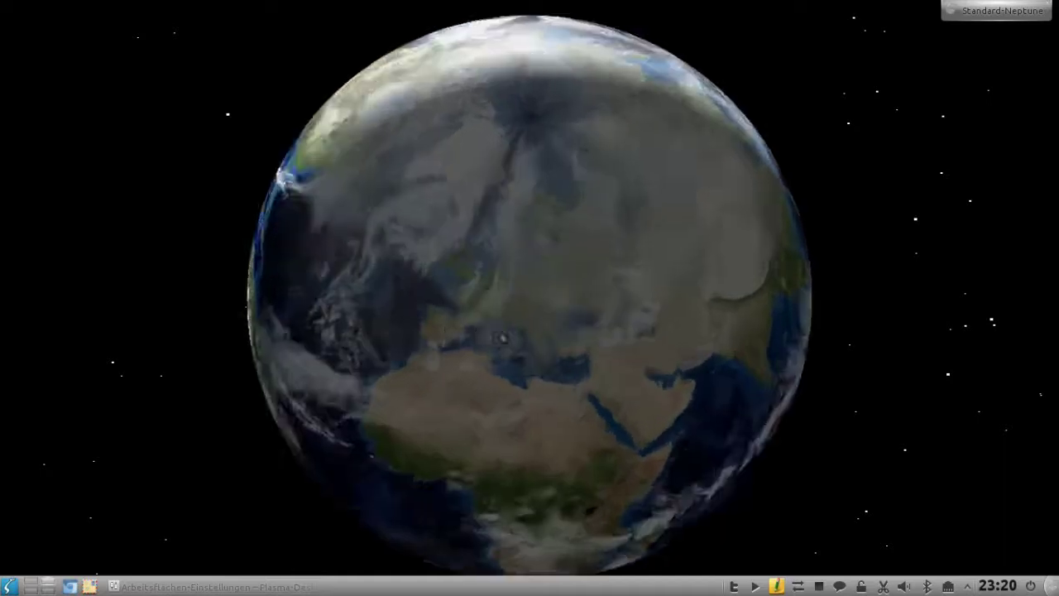
scroll(566, 319, "up", 2)
scroll(566, 320, "up", 4)
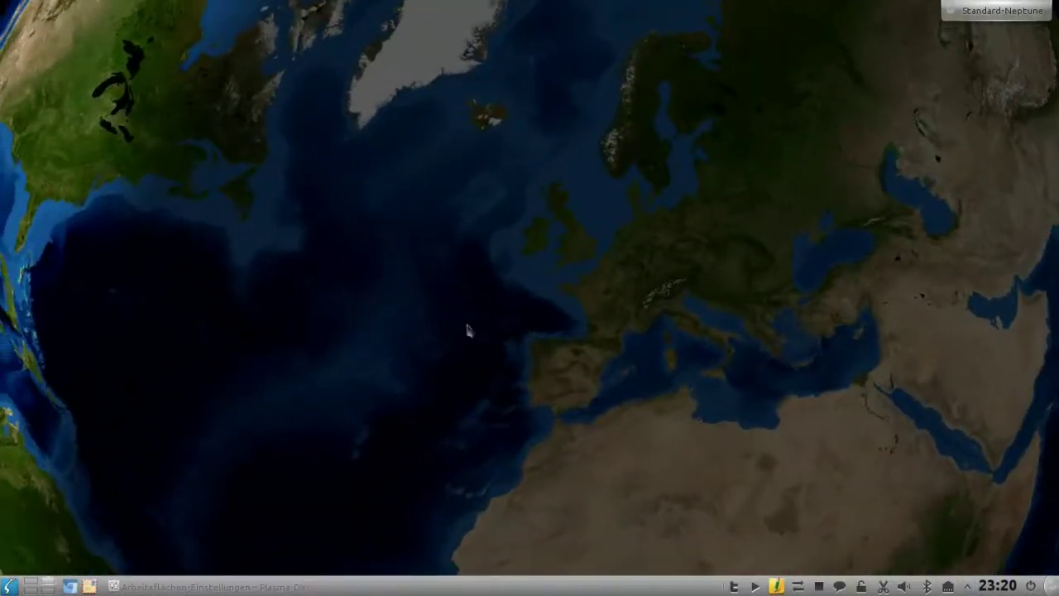
- Apply the OpenStreetMap map design to the globe wallpaper and view it on the desktop
scroll(571, 318, "up", 5)
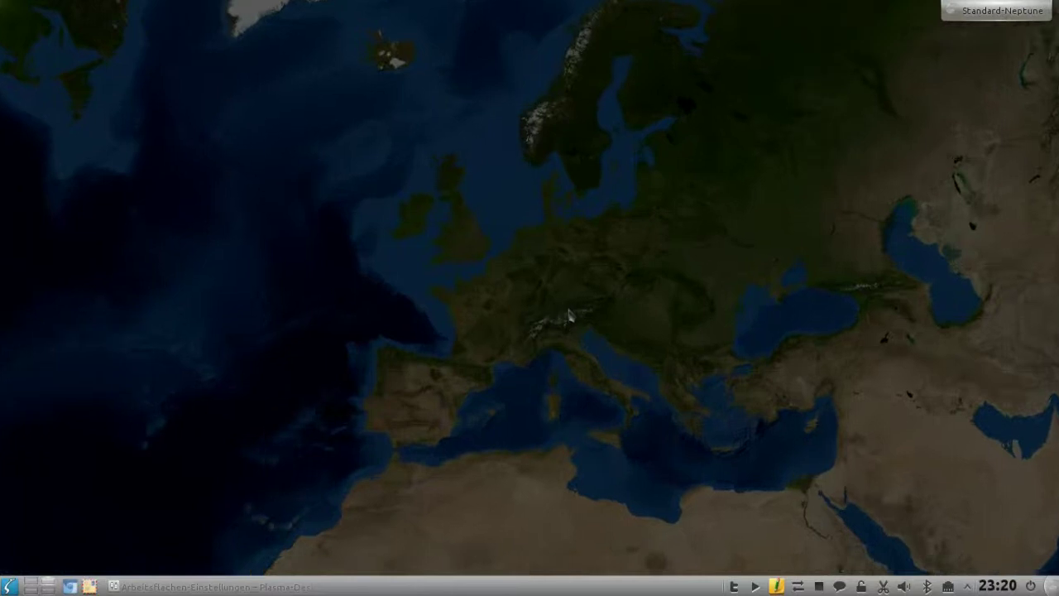
scroll(574, 310, "up", 5)
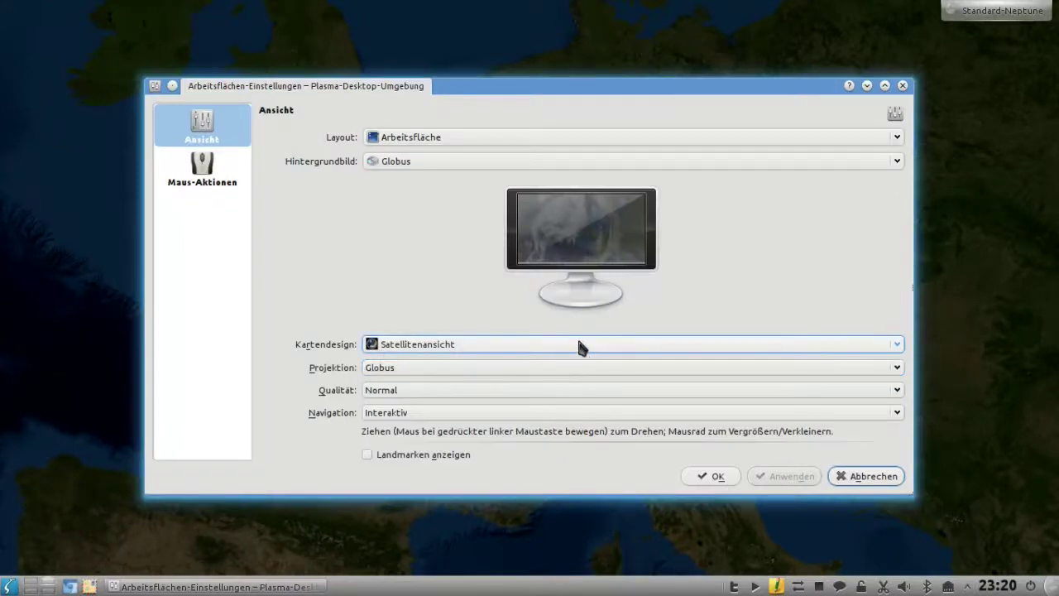
left_click(572, 346)
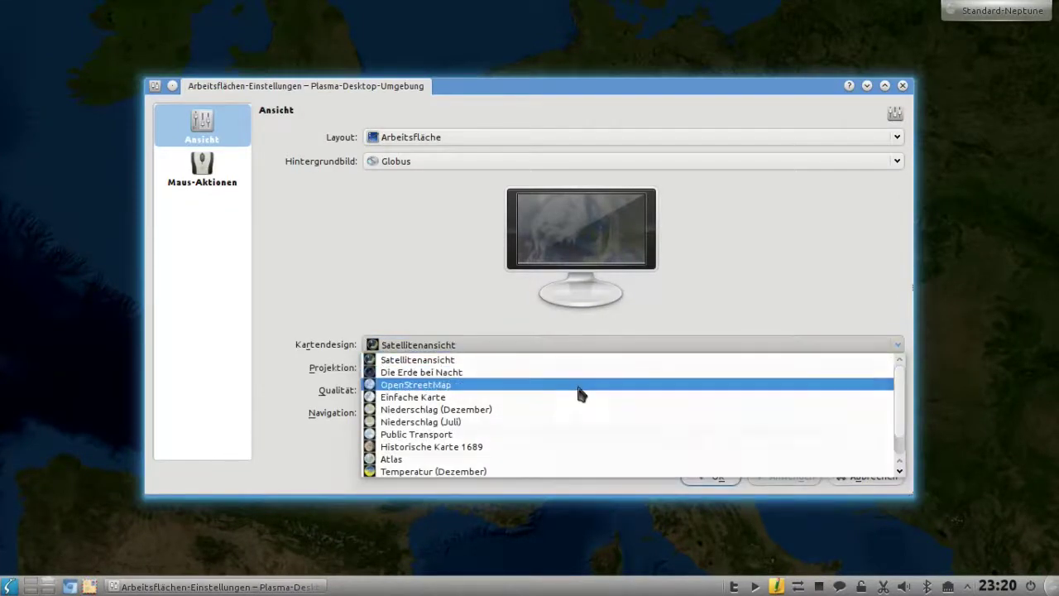
left_click(578, 386)
left_click(773, 478)
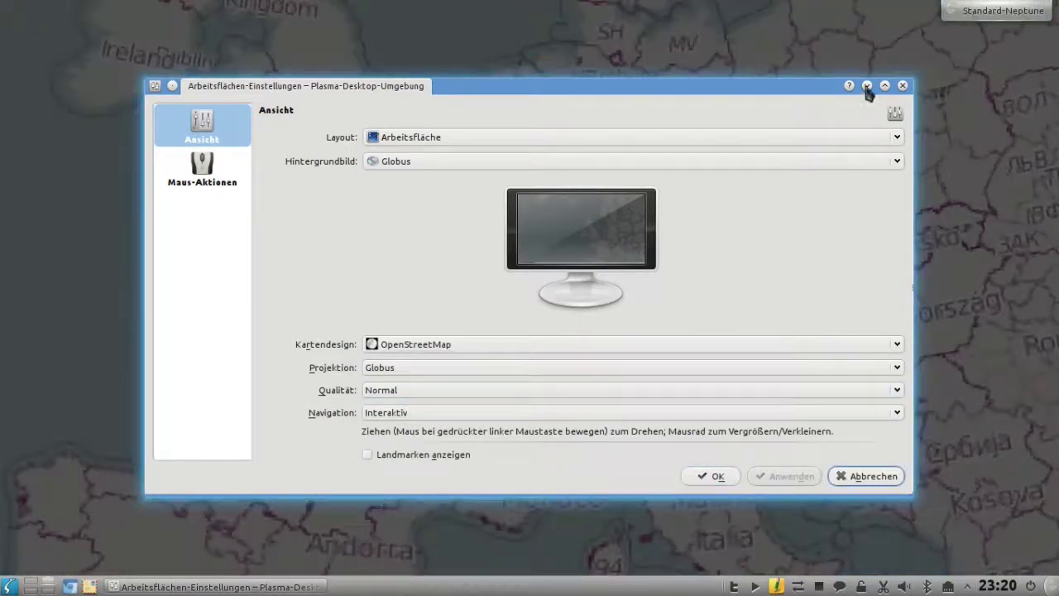
left_click(866, 86)
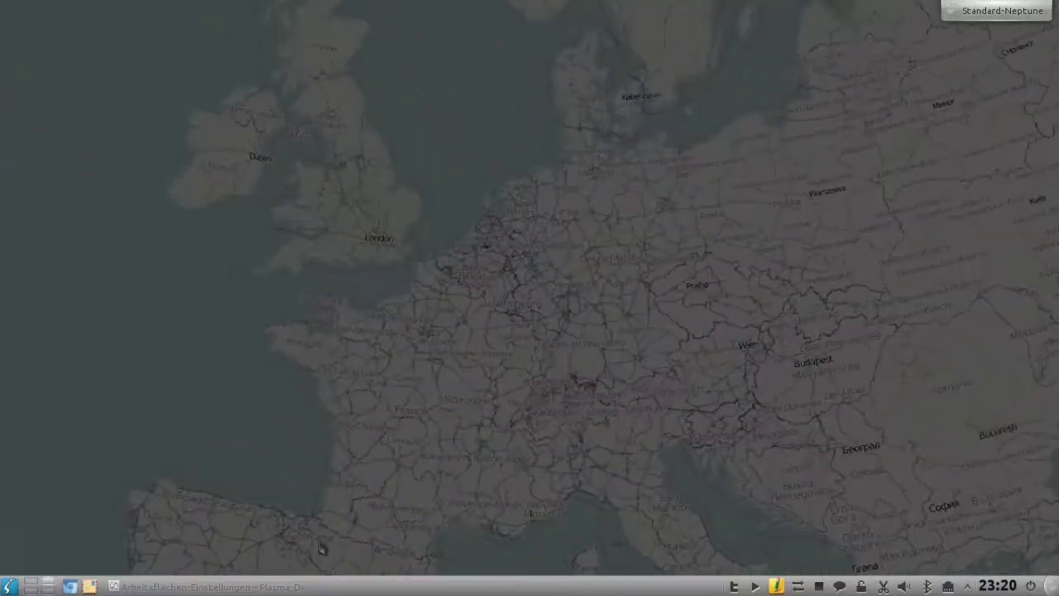
- Set the globe wallpaper's projection to Flache Karte and its map design to Satellitenansicht, and apply both
left_click(296, 586)
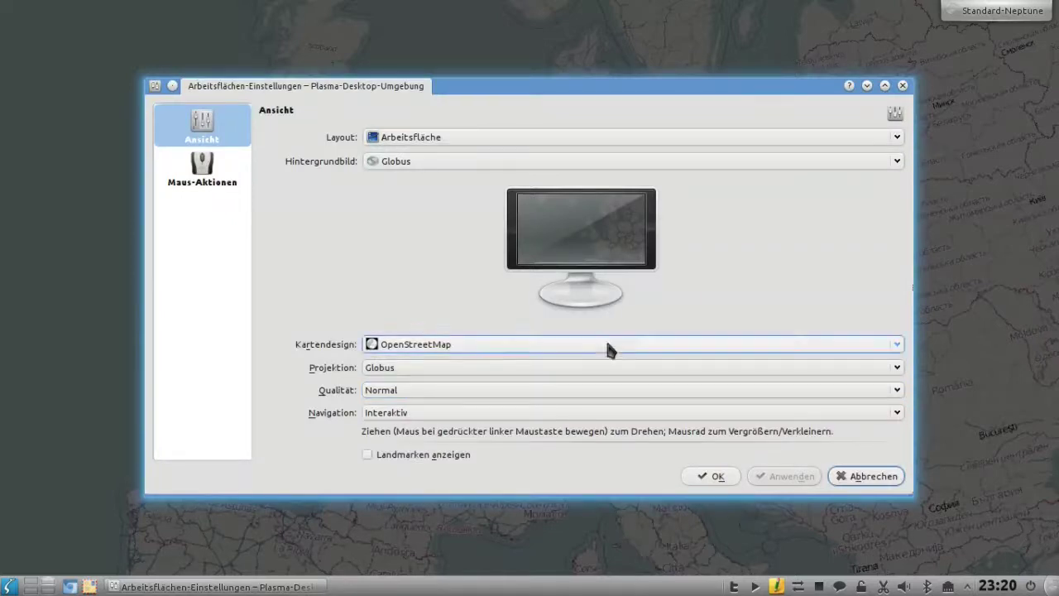
left_click(438, 369)
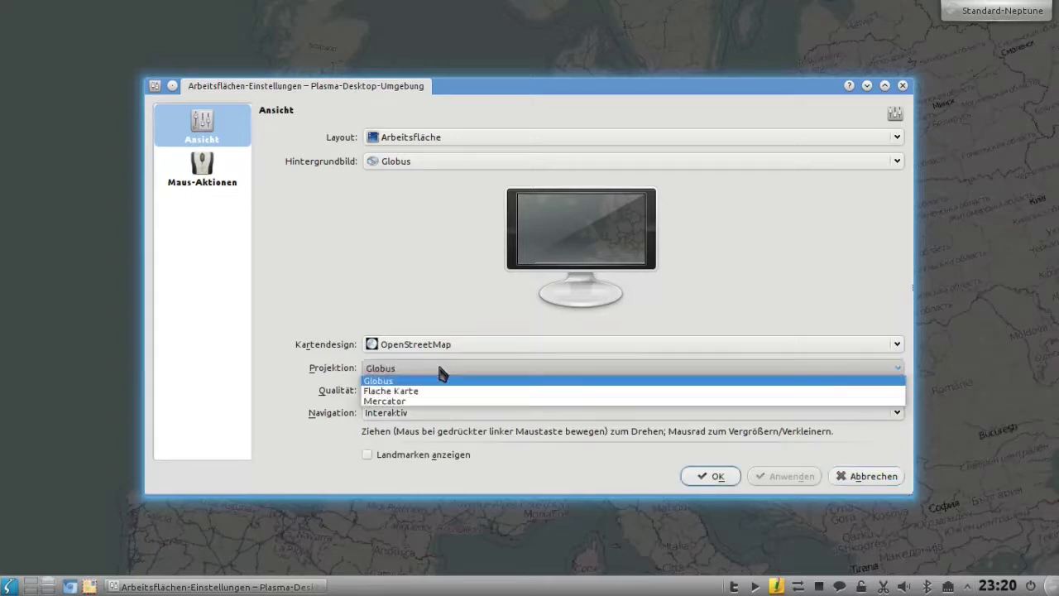
left_click(437, 391)
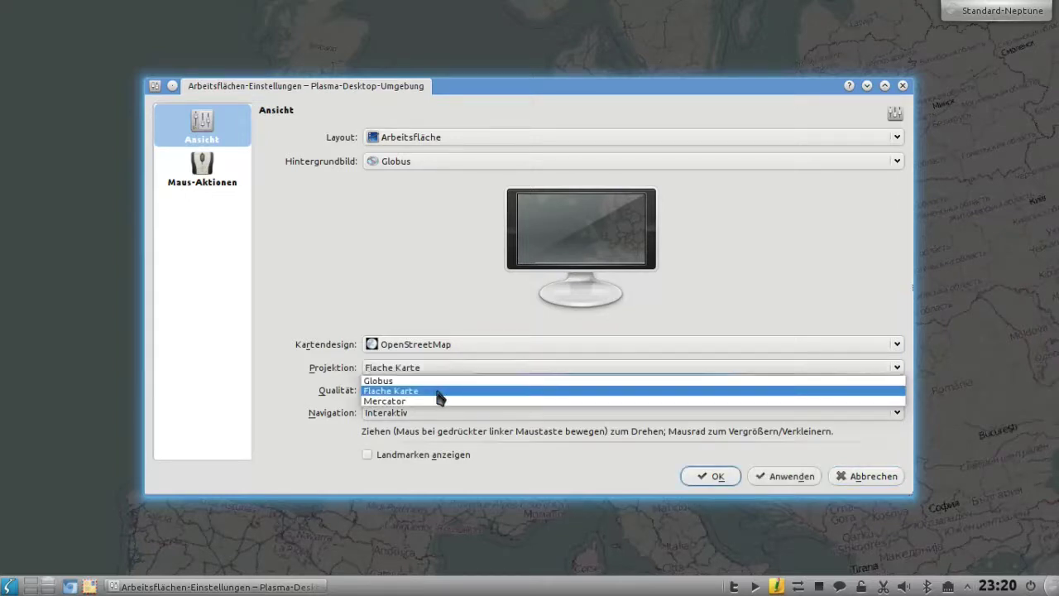
left_click(500, 344)
left_click(502, 360)
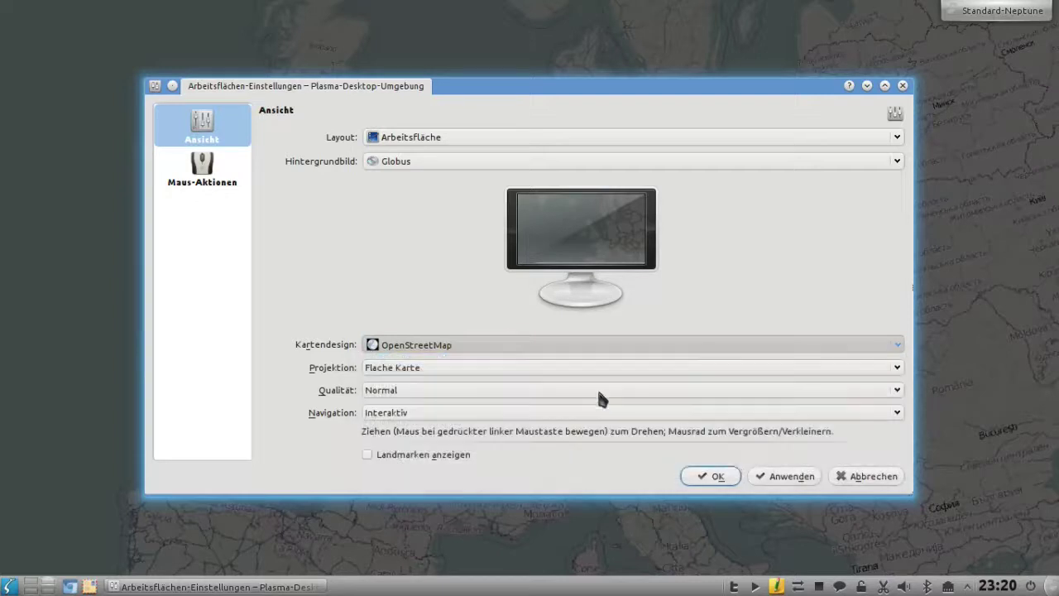
left_click(786, 480)
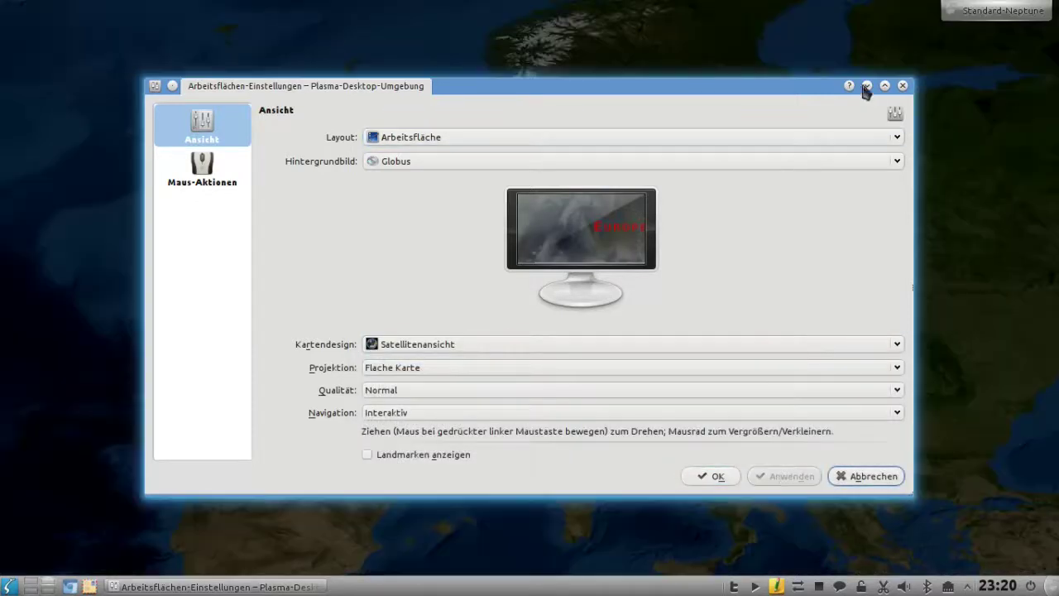
- View the flat satellite map on the bare desktop and pan it from Europe to the west coast of North America
left_click(866, 86)
left_click_drag(541, 352, 411, 342)
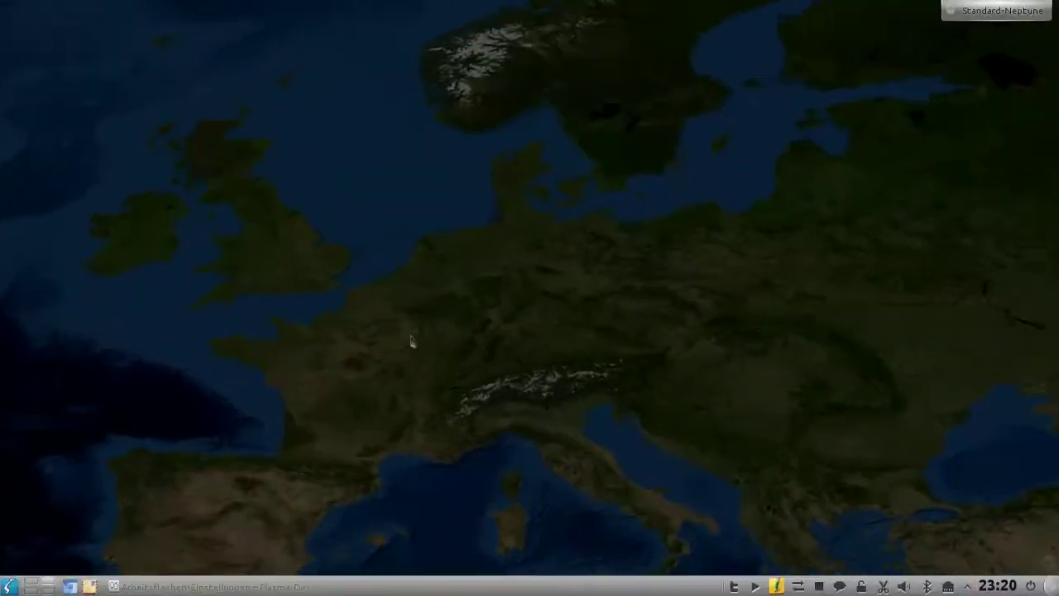
left_click(411, 435)
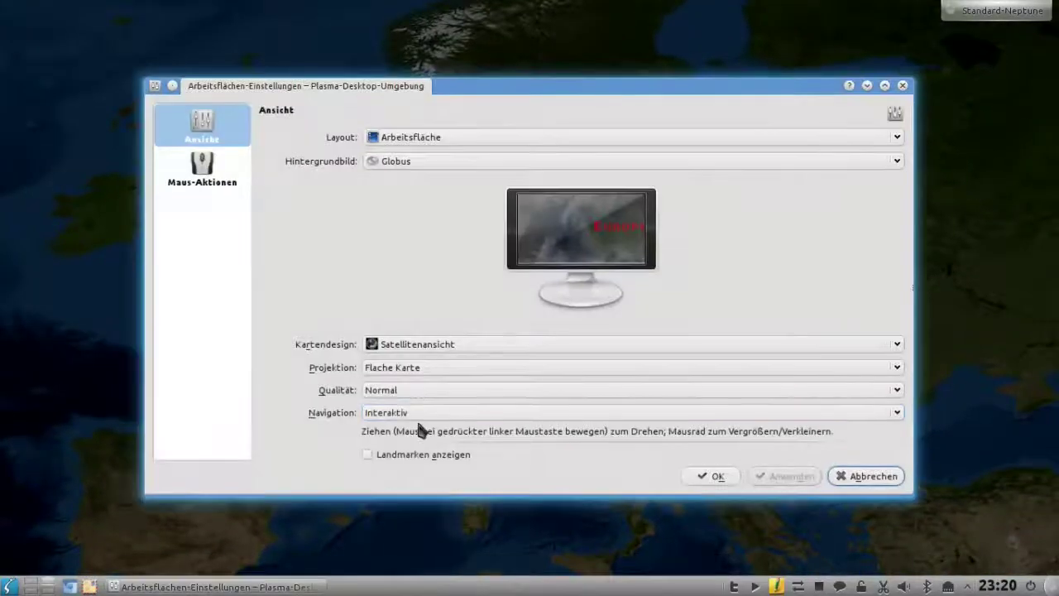
left_click(866, 86)
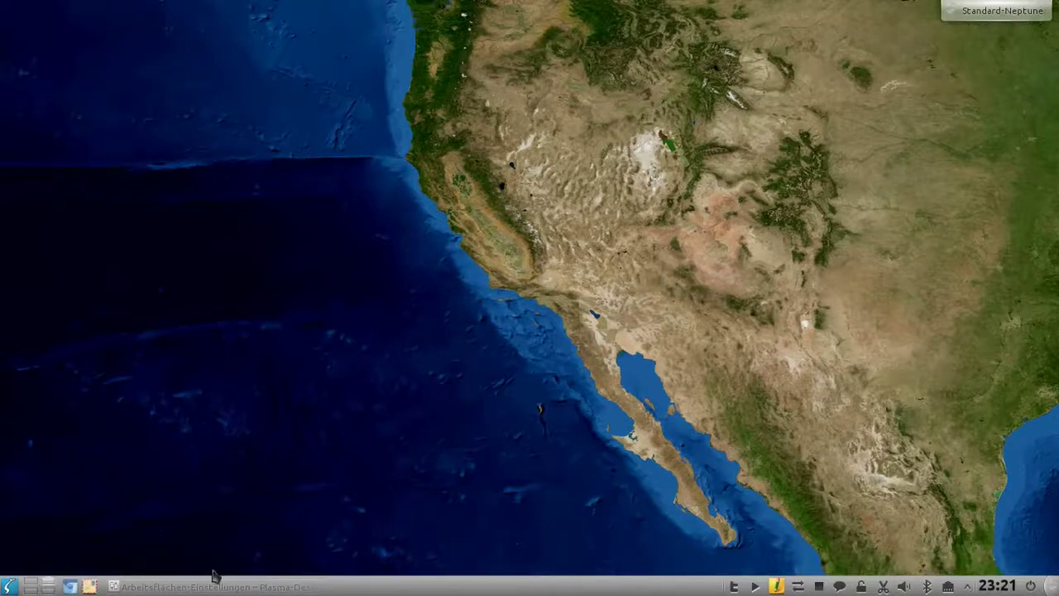
- Examine the Qualität and Navigation options in the globe wallpaper settings, keeping Normal and Interaktiv selected
left_click(216, 586)
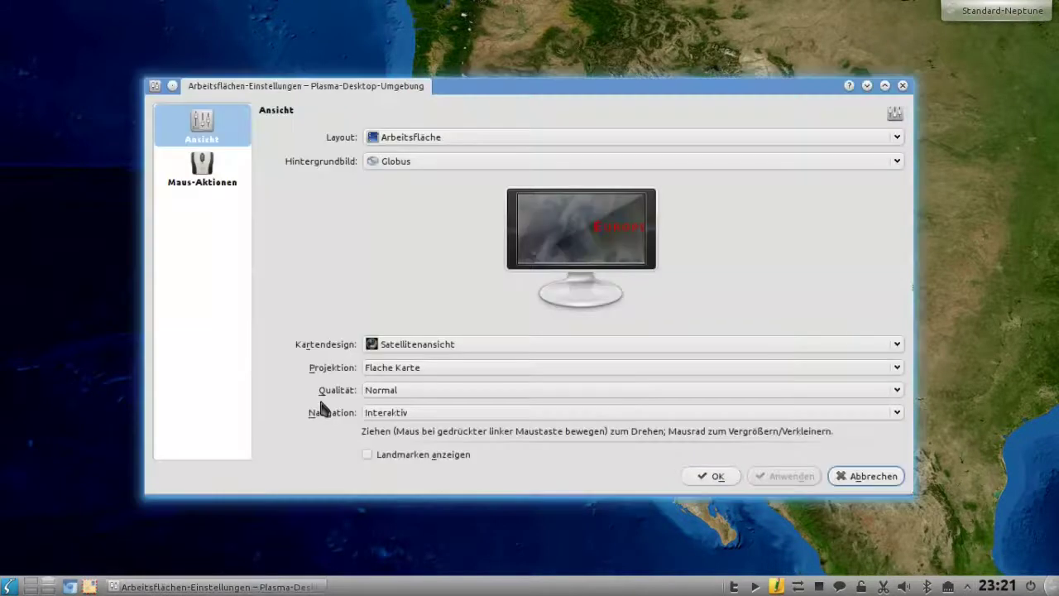
left_click(488, 393)
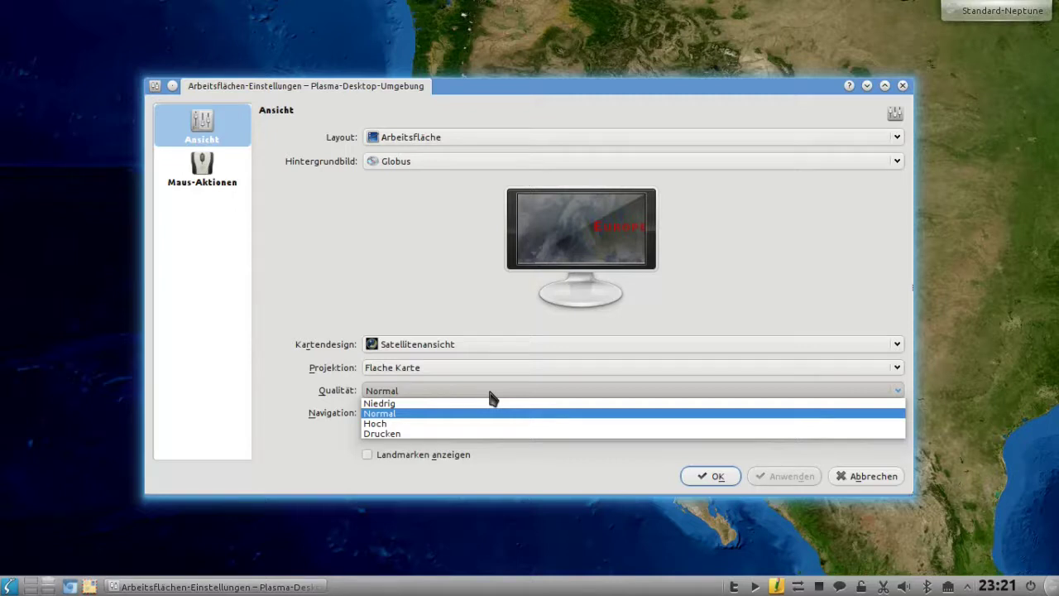
left_click(489, 393)
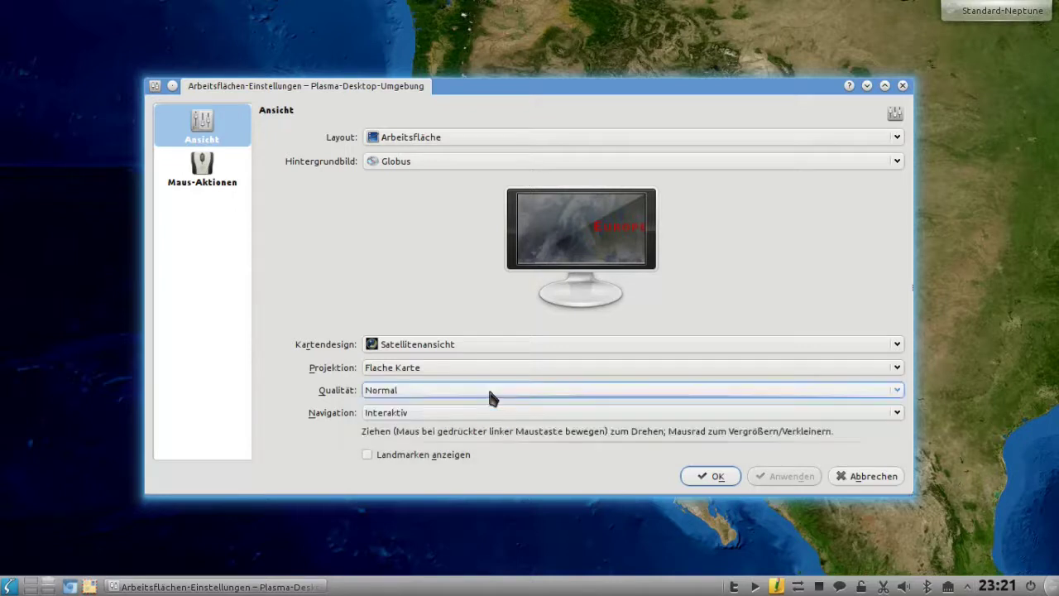
left_click(419, 418)
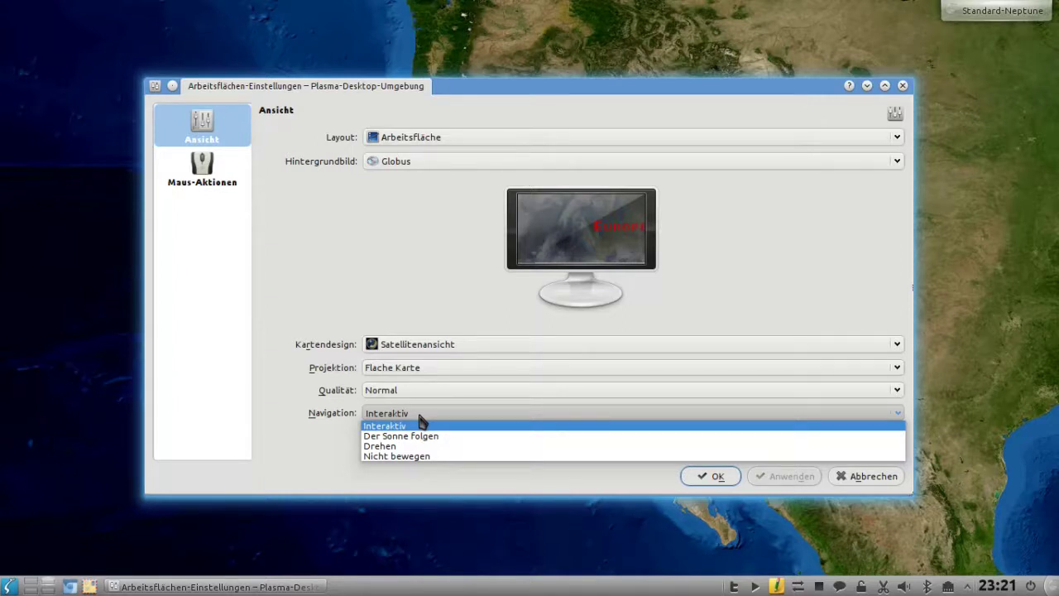
left_click(420, 425)
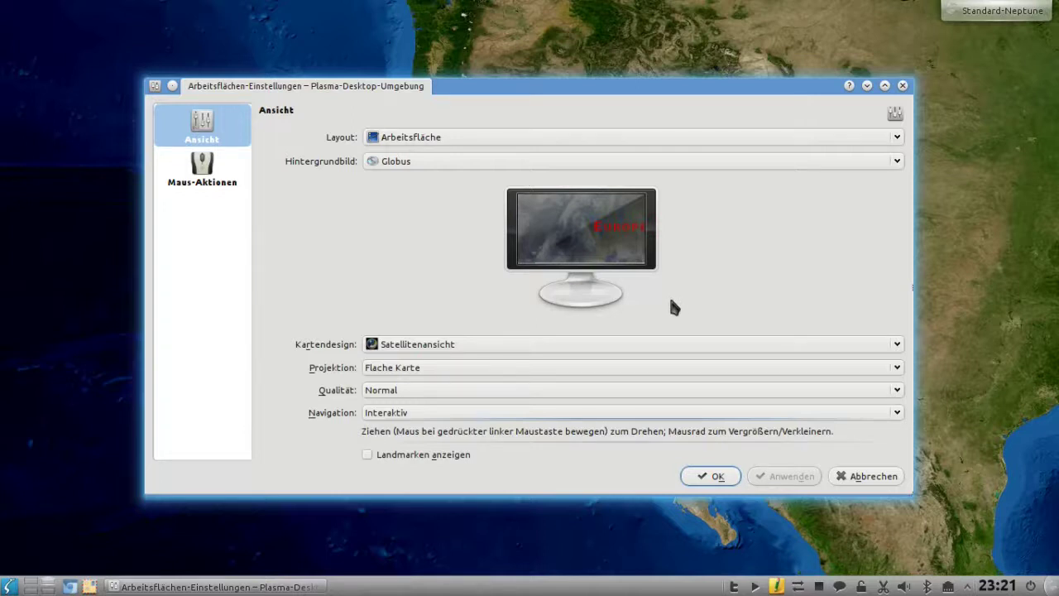
- Apply the Ordner-Ansicht layout with the Diaschau wallpaper type and close the desktop settings
left_click(602, 137)
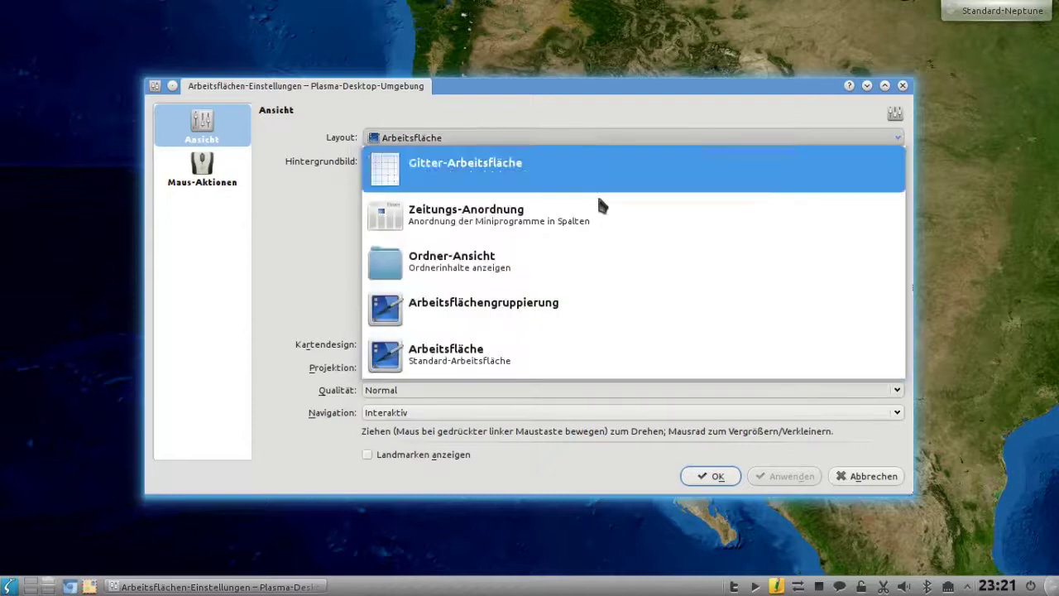
left_click(570, 268)
left_click(561, 165)
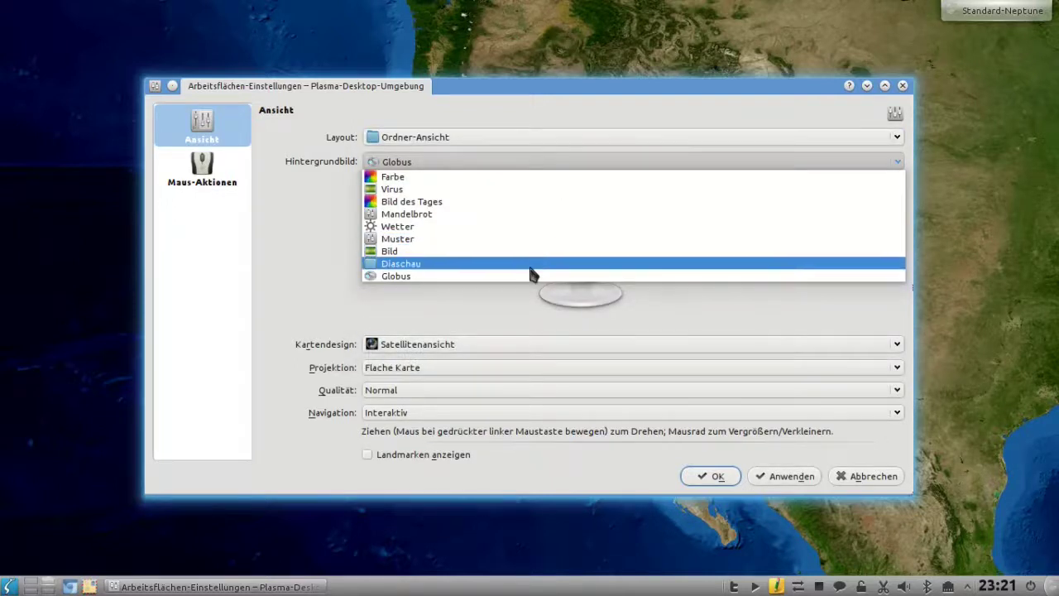
left_click(532, 264)
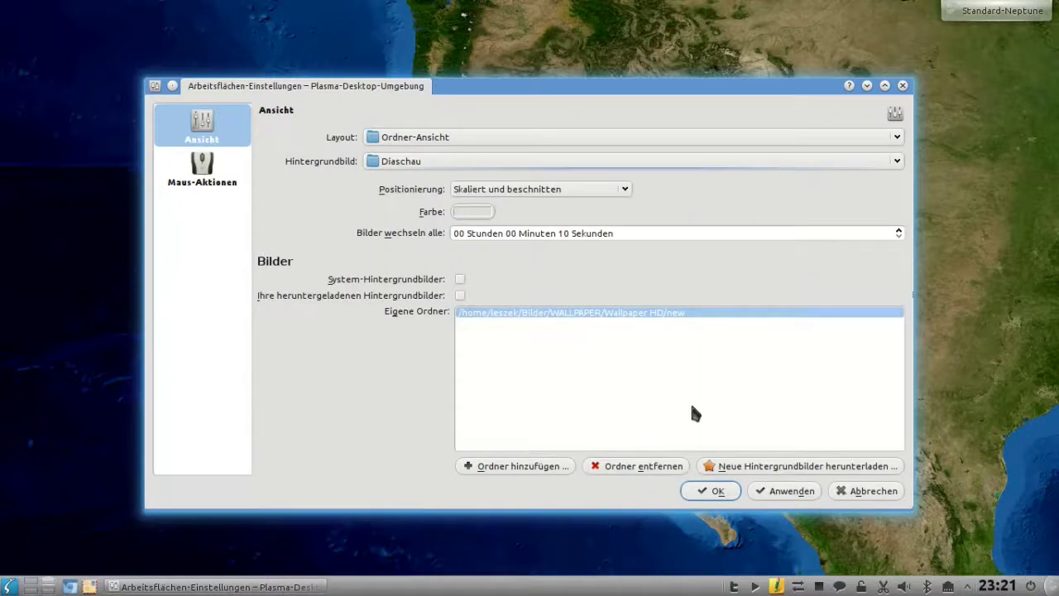
left_click(763, 493)
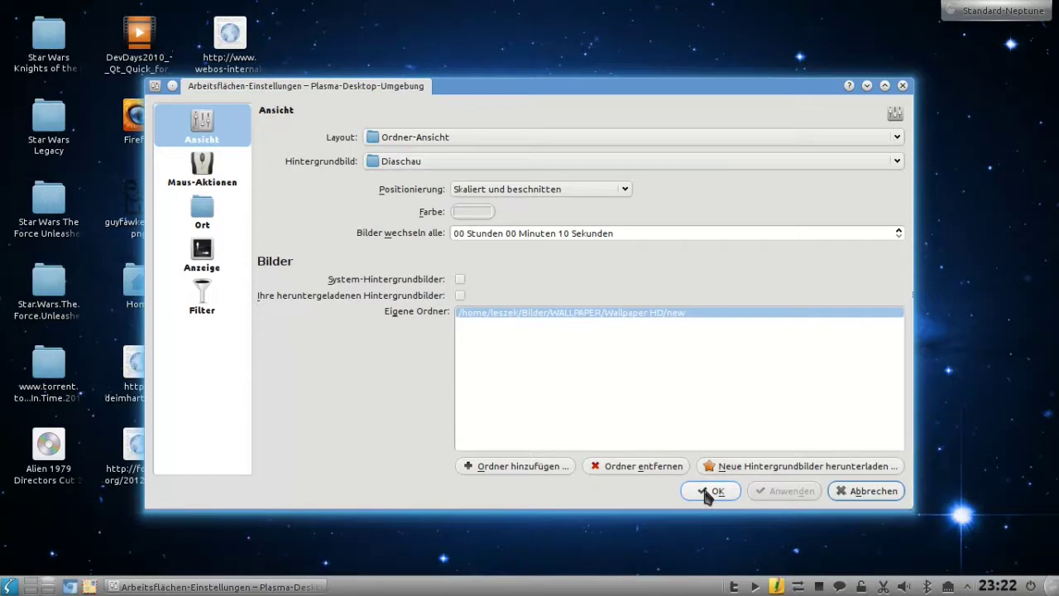
left_click(709, 492)
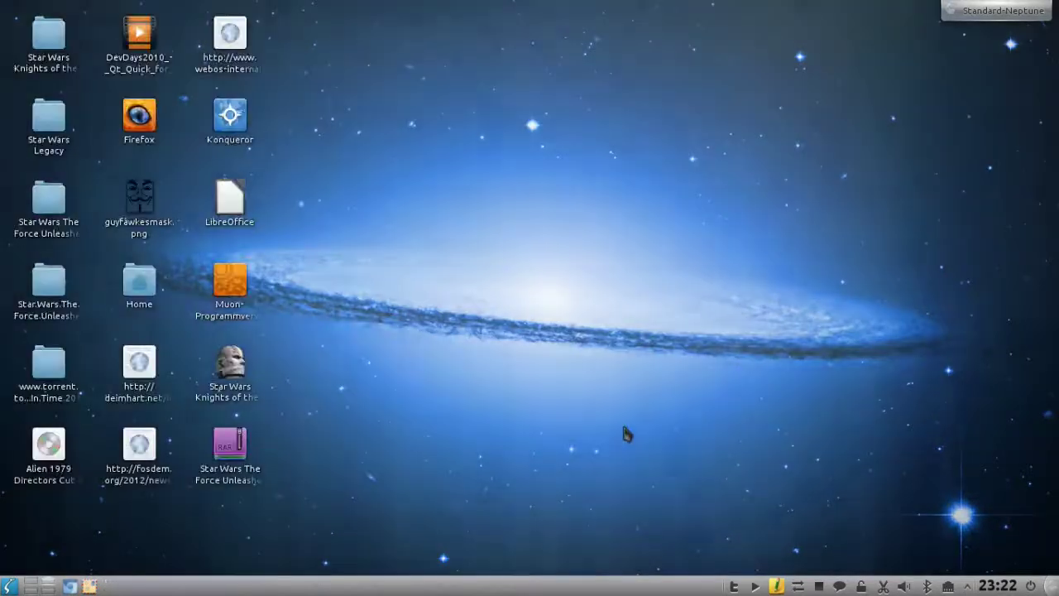